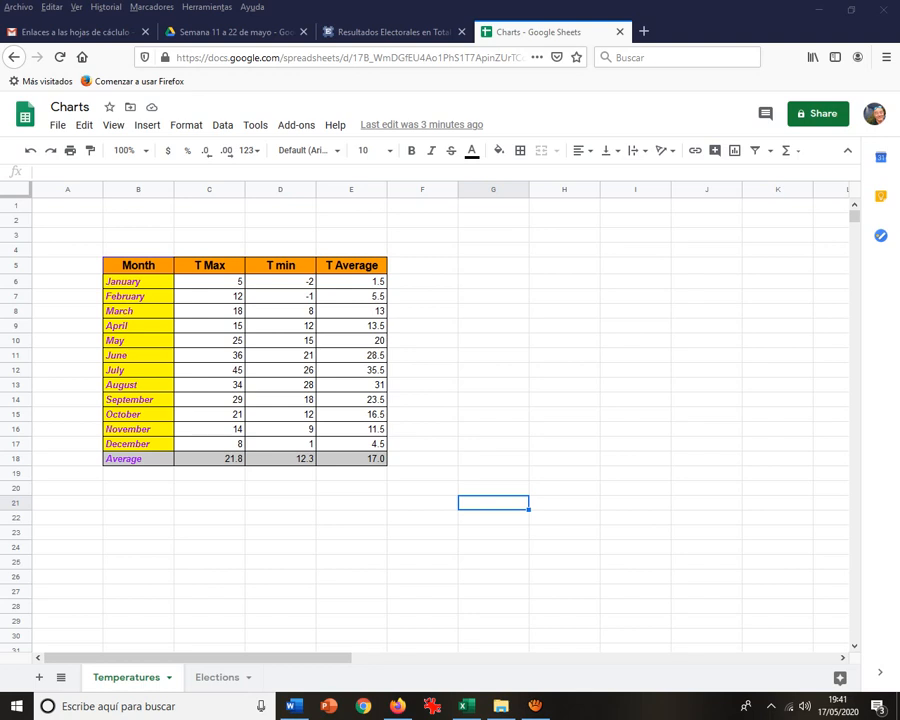
Insert a chart from the Month and T Max data in B5:C17 and move it down so the table's first rows are uncovered.
drag(138, 265, 209, 443)
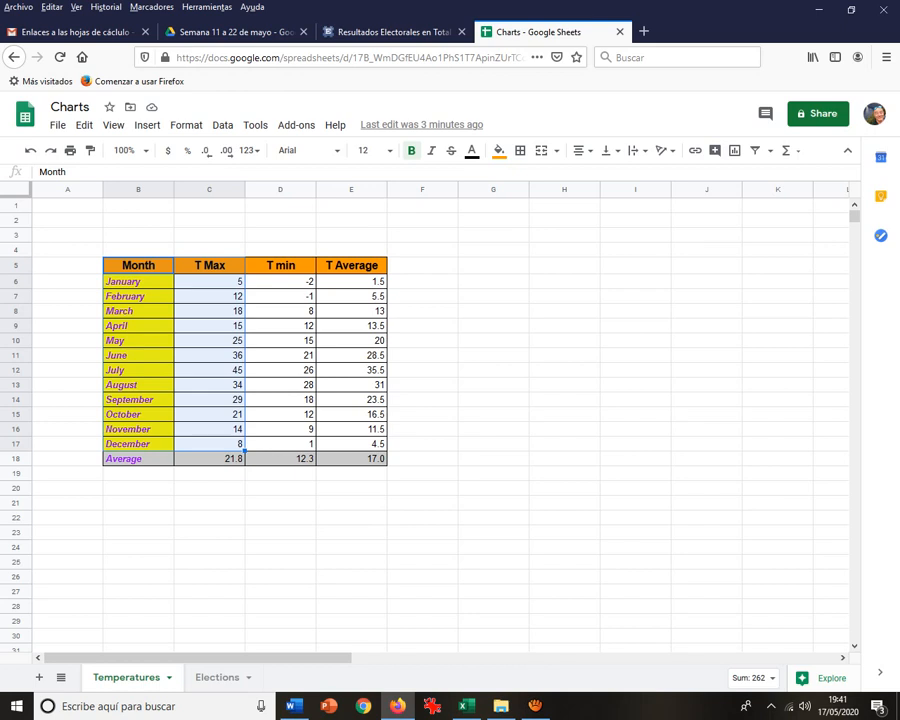
click(147, 125)
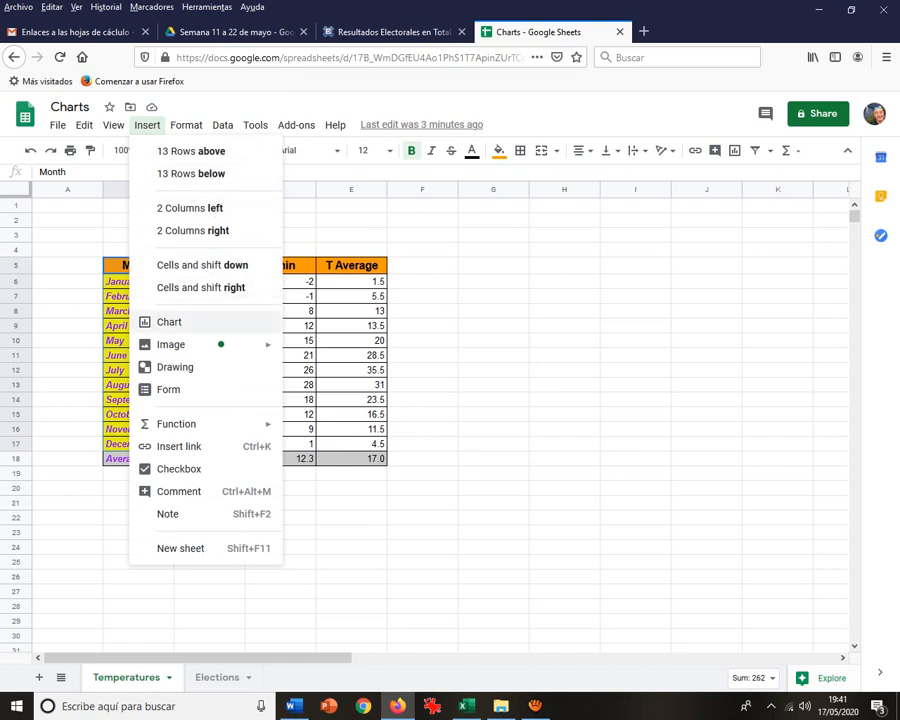
click(169, 322)
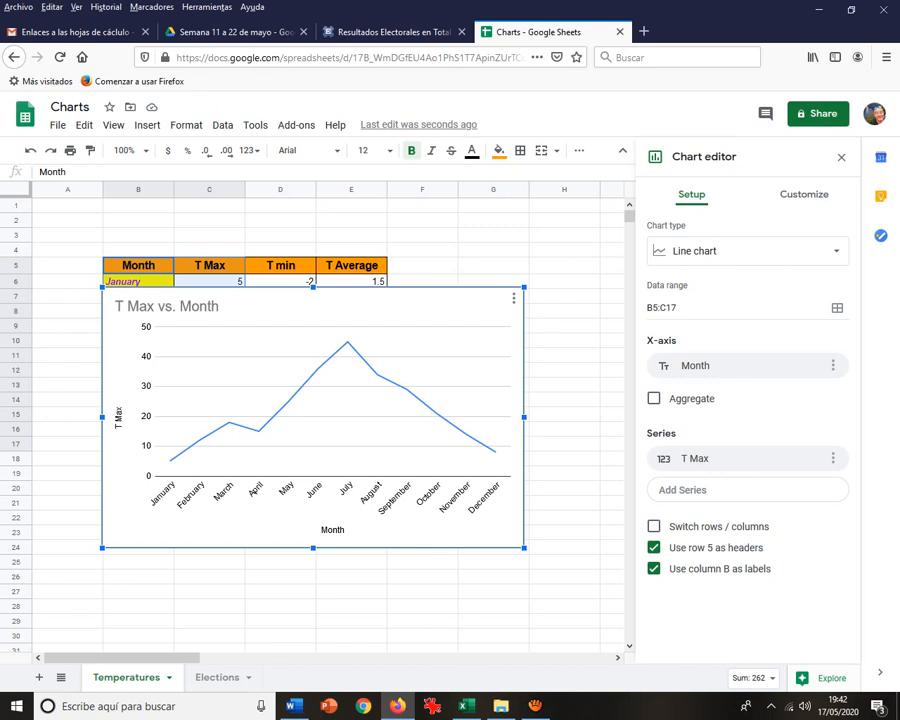
drag(313, 417, 358, 468)
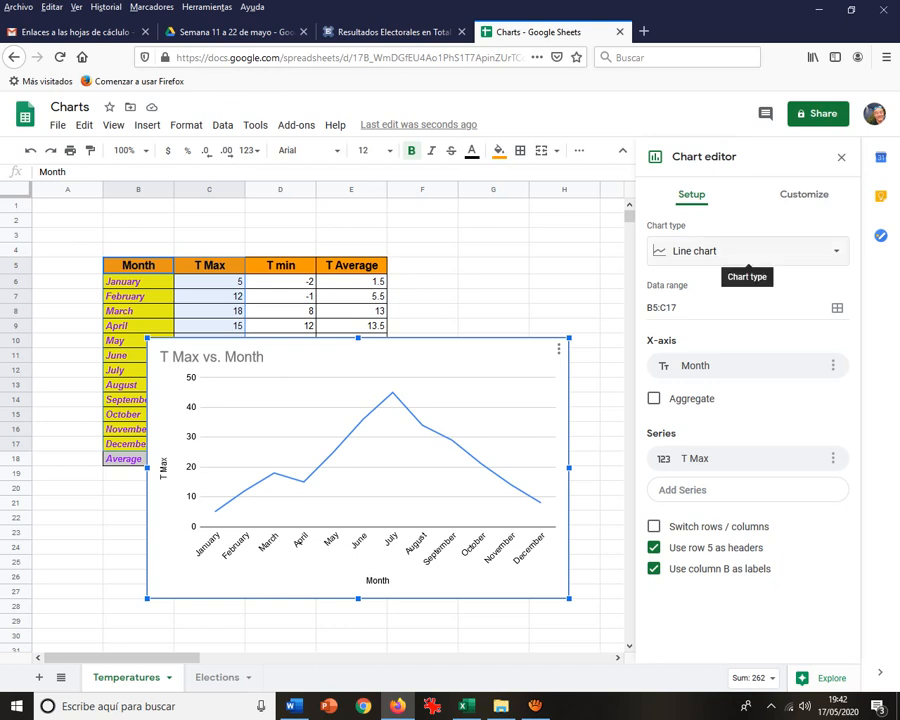
Try the column and area chart types on the T Max chart, and return it to a line chart.
click(749, 263)
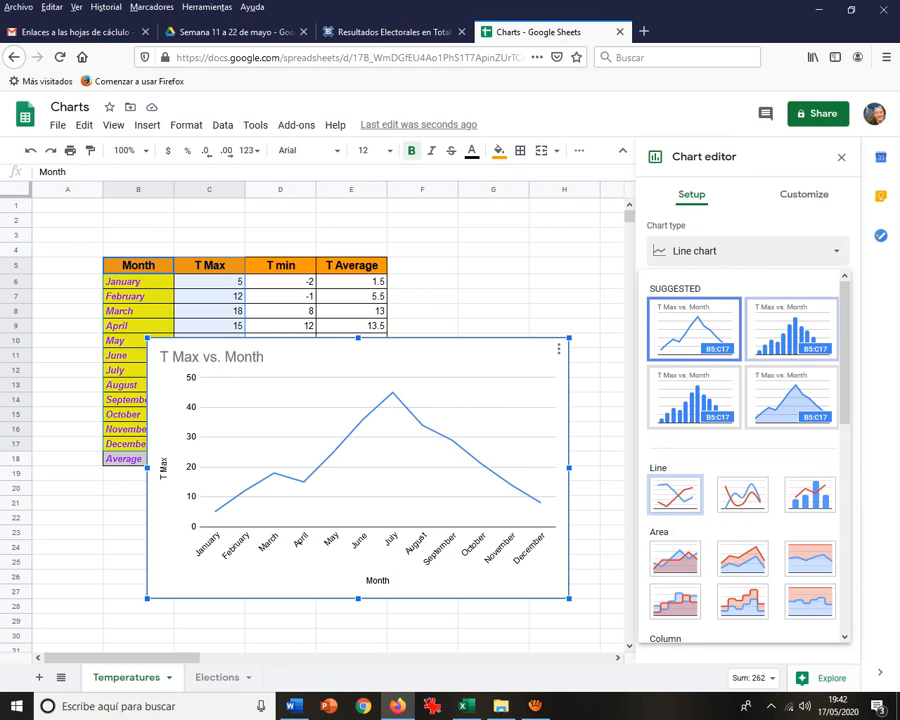
click(791, 330)
click(748, 252)
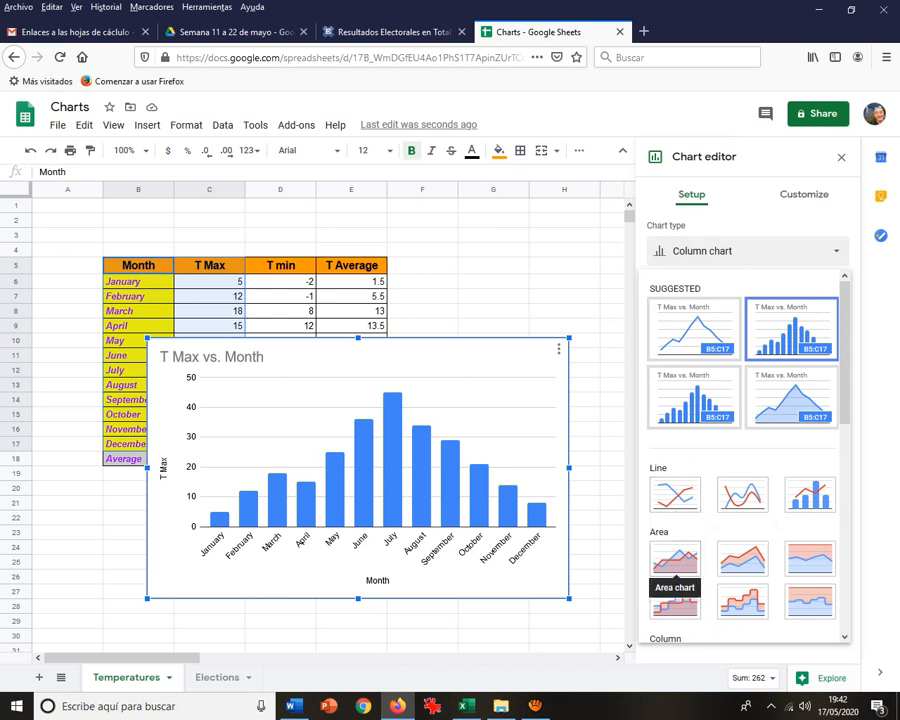
click(675, 560)
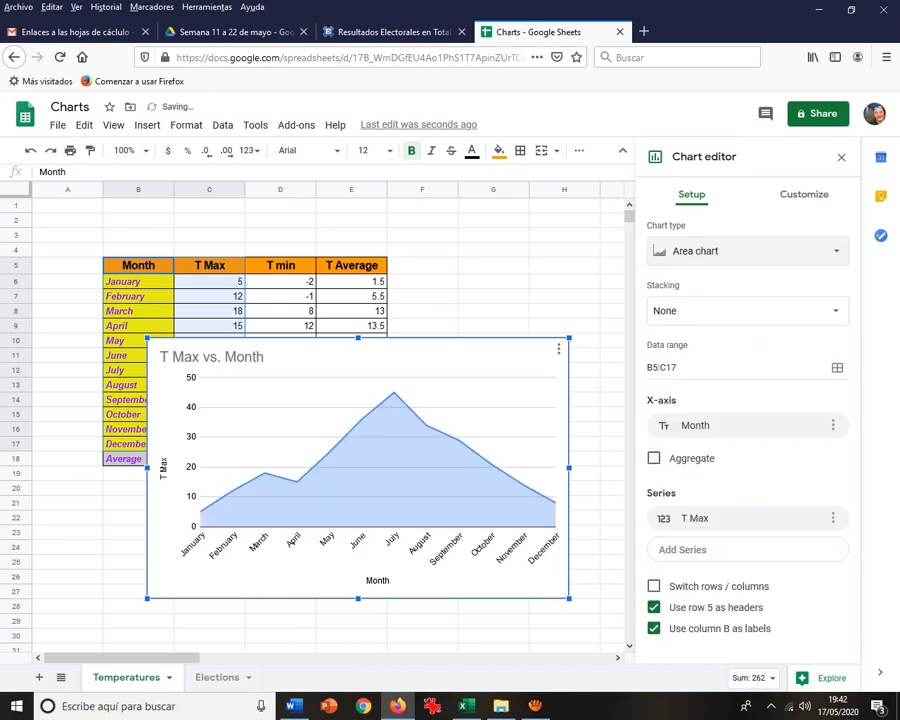
click(745, 252)
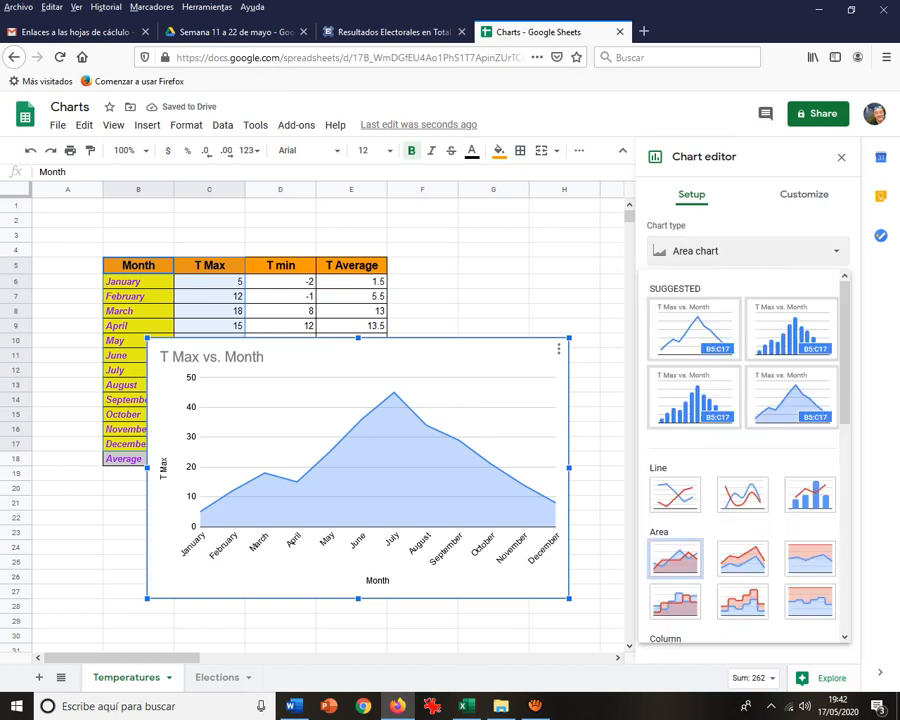
click(675, 494)
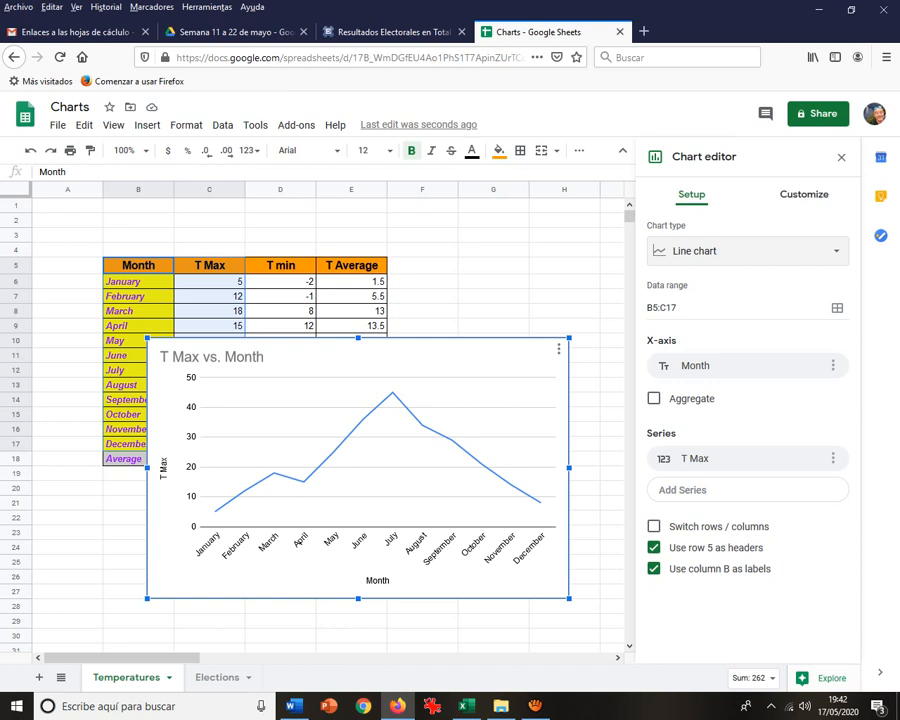
Set the chart's background color to yellow after trying orange.
click(804, 195)
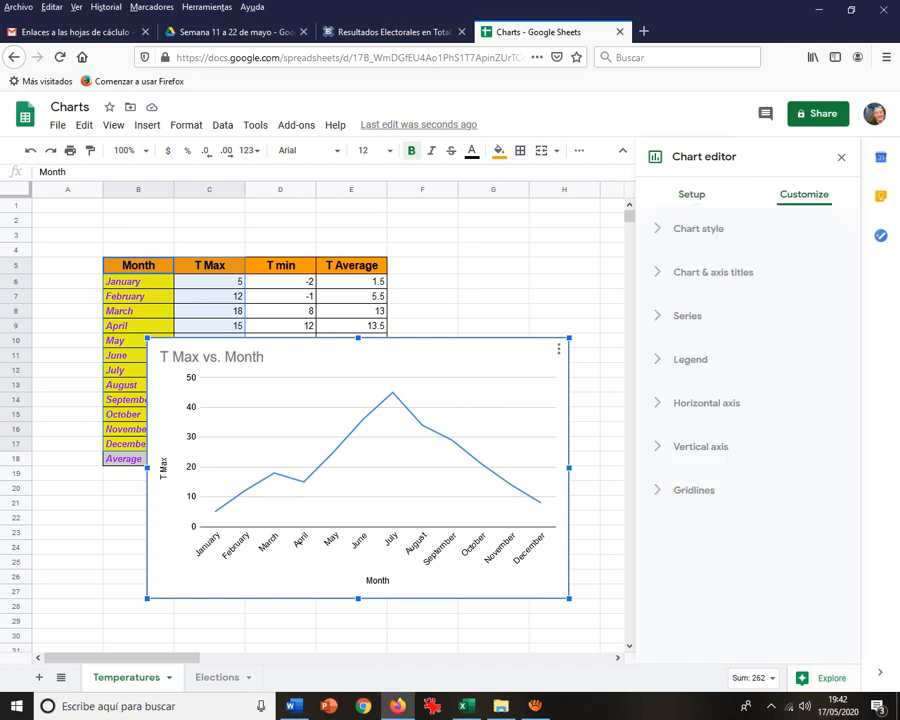
click(698, 229)
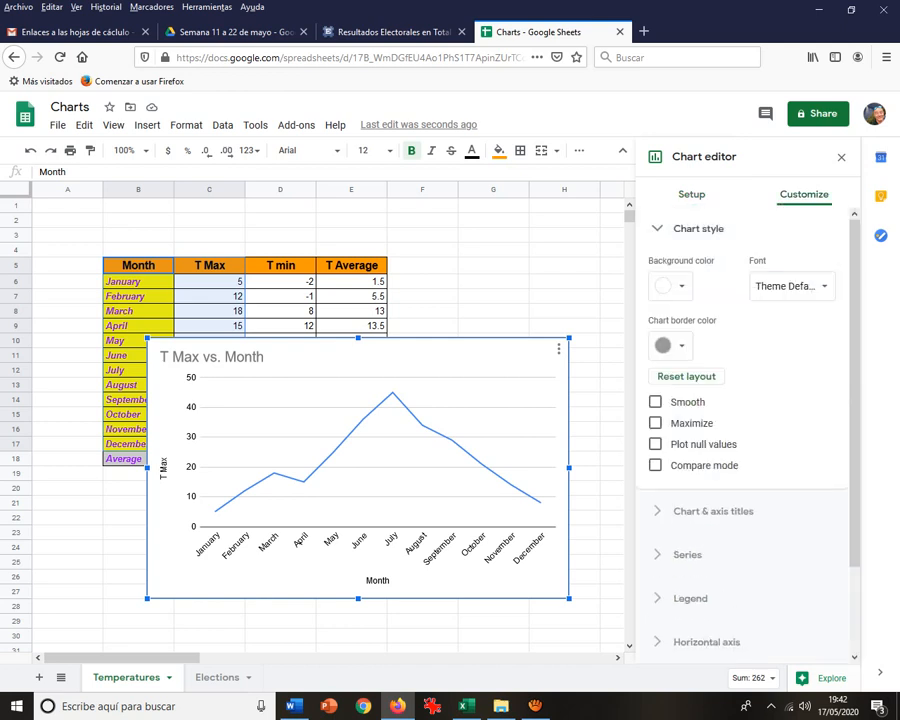
click(671, 286)
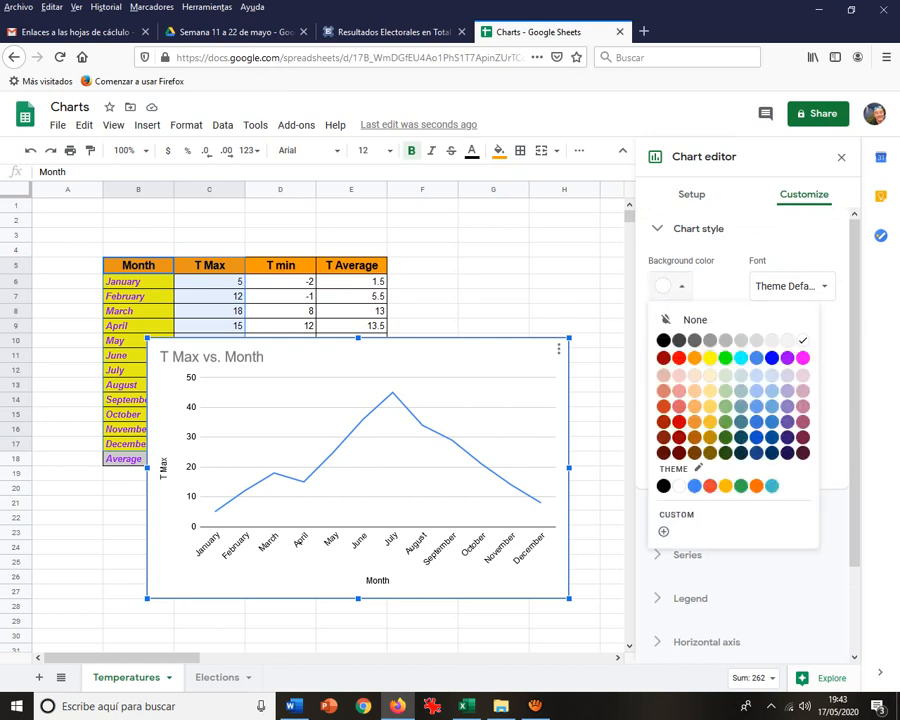
click(694, 357)
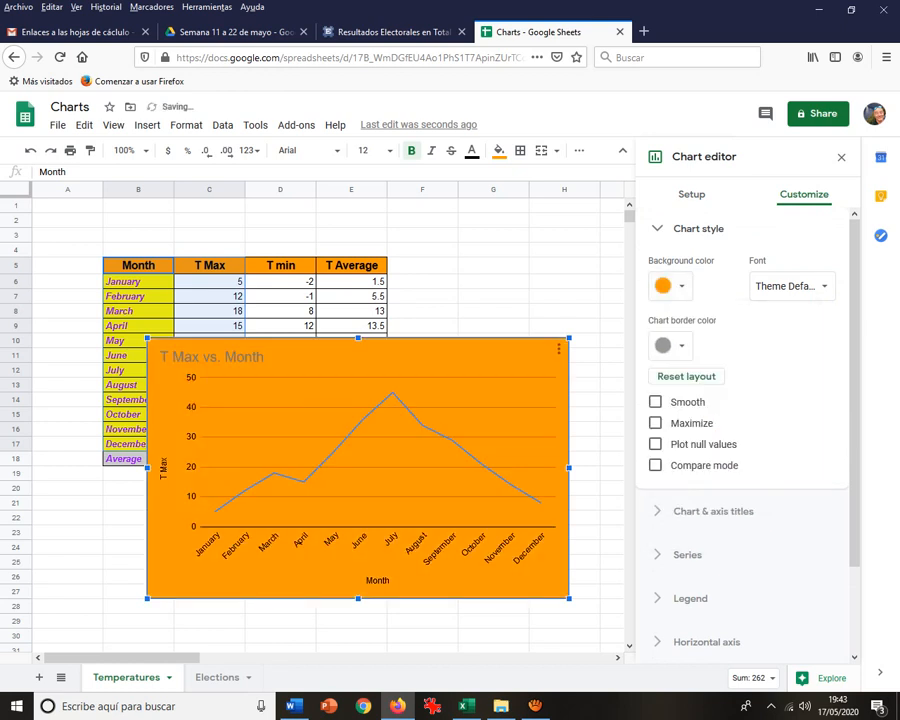
click(671, 286)
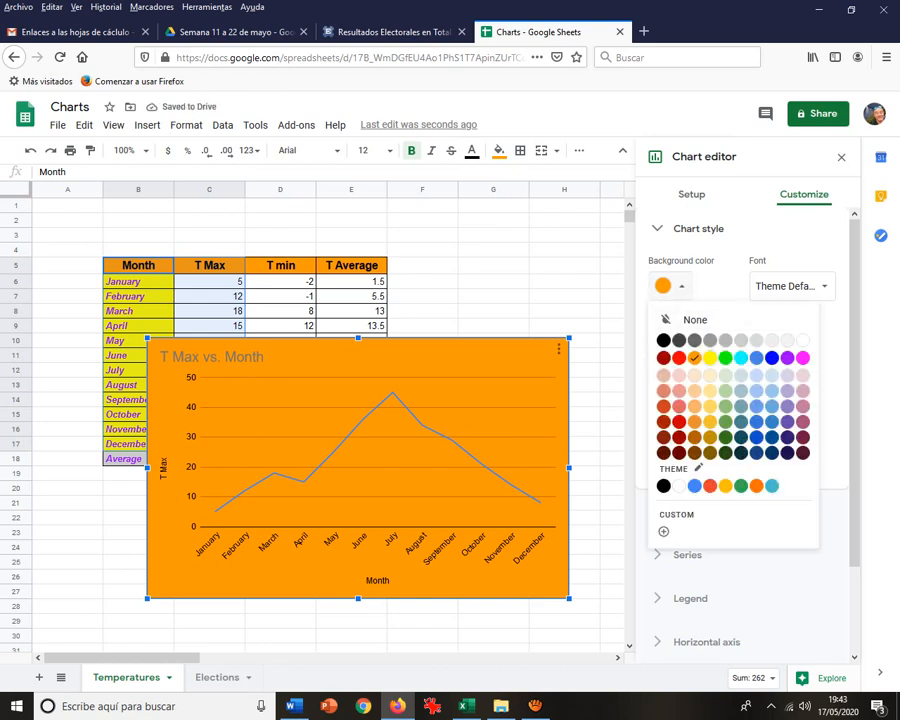
click(714, 357)
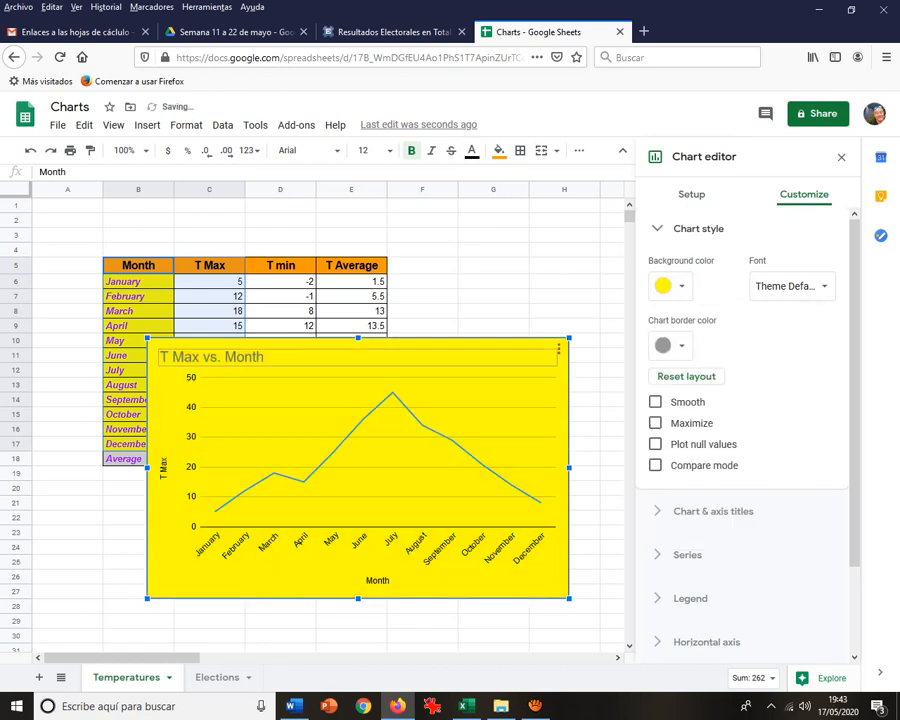
Set the chart border color to black and smooth the chart's line.
click(671, 346)
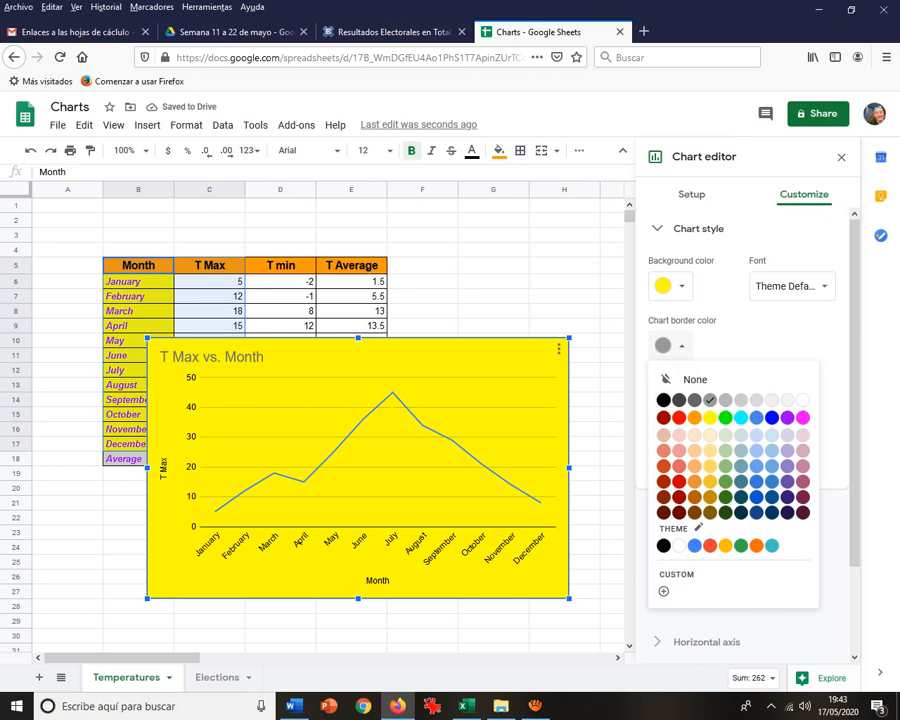
click(663, 400)
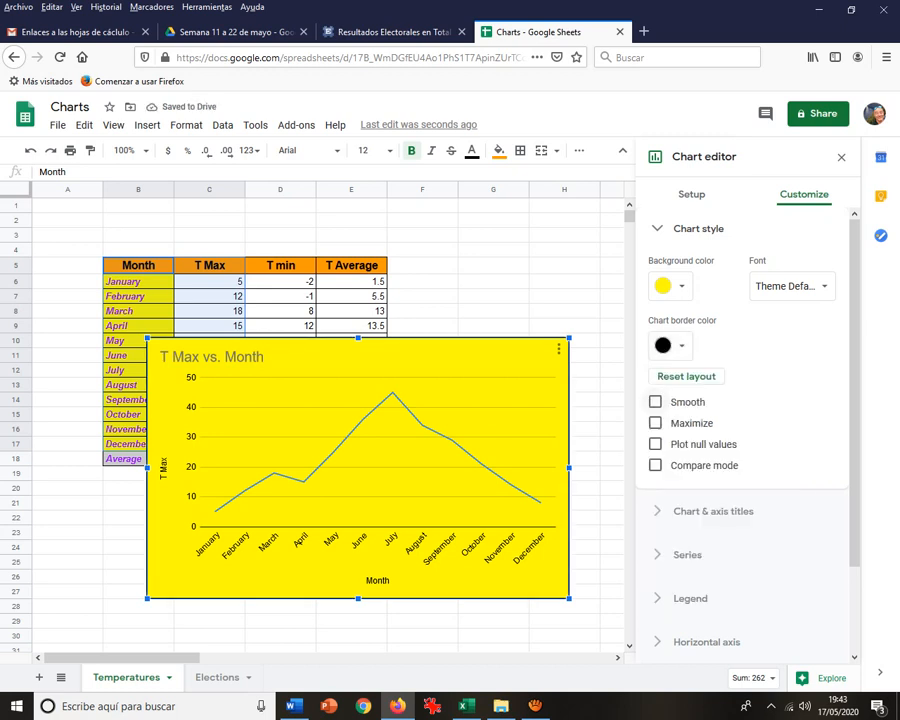
click(655, 401)
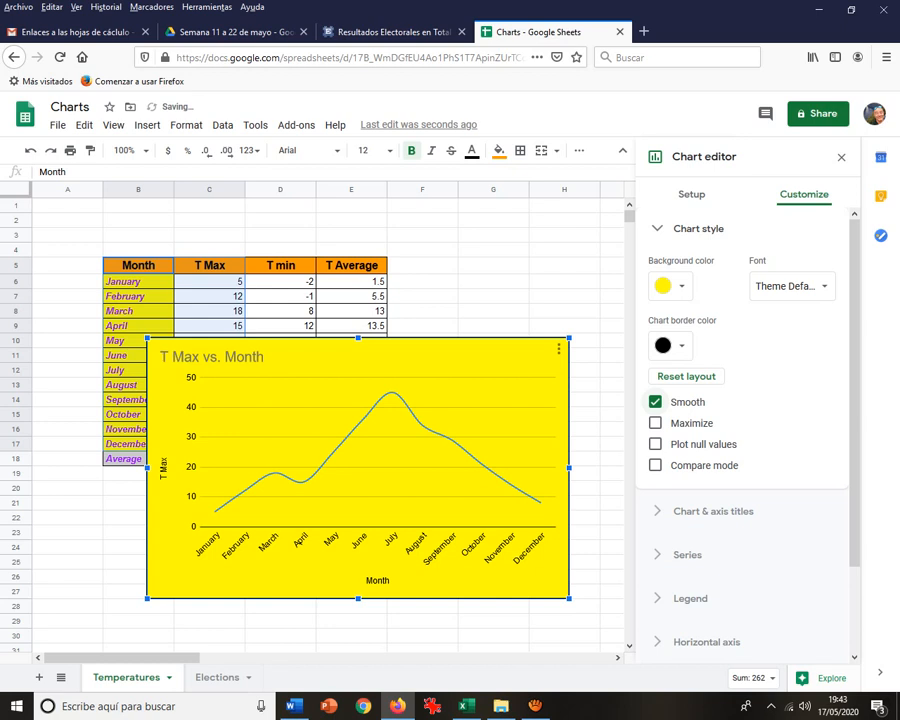
Change the chart title text to "Temperature".
click(712, 511)
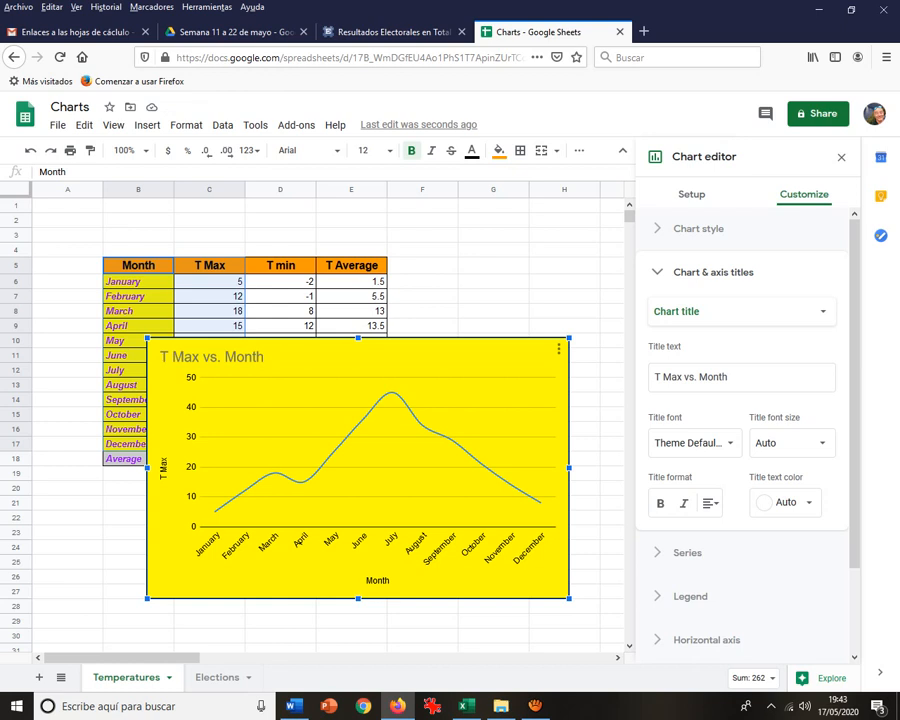
drag(732, 377, 652, 377)
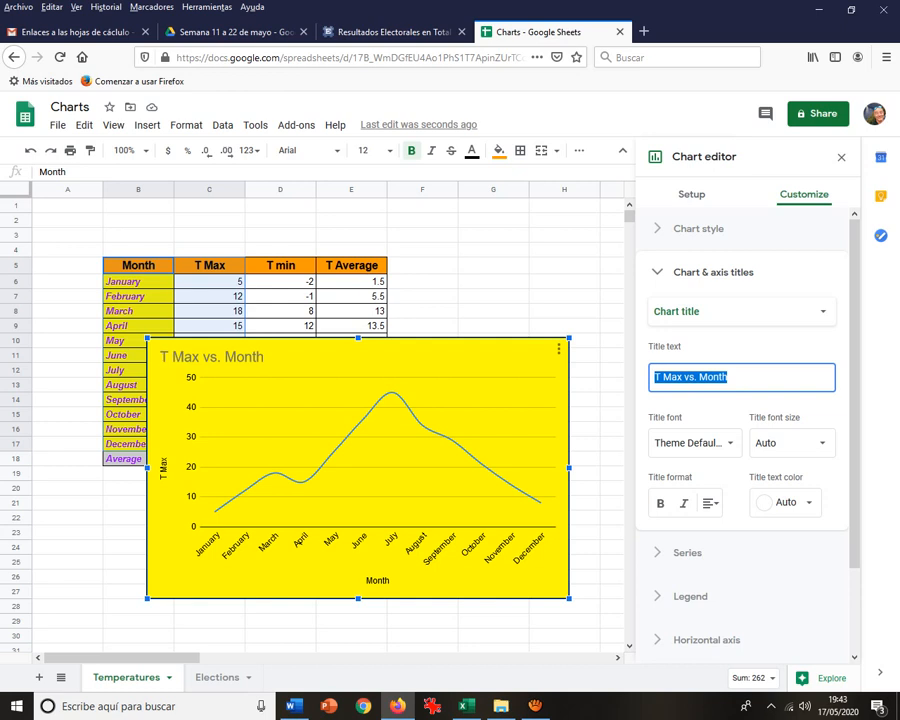
text(Te)
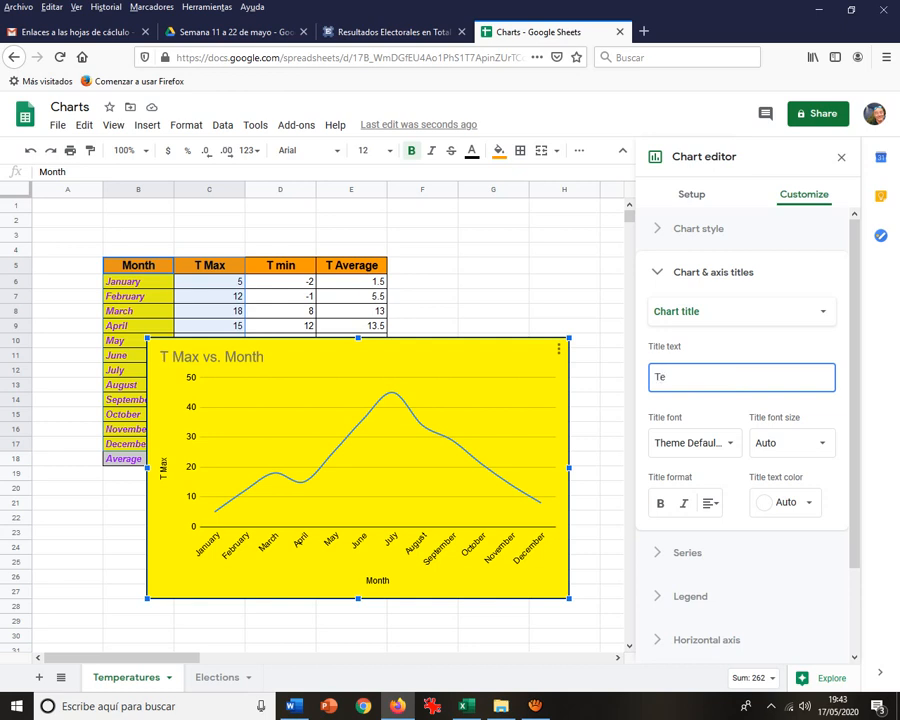
text(mpera)
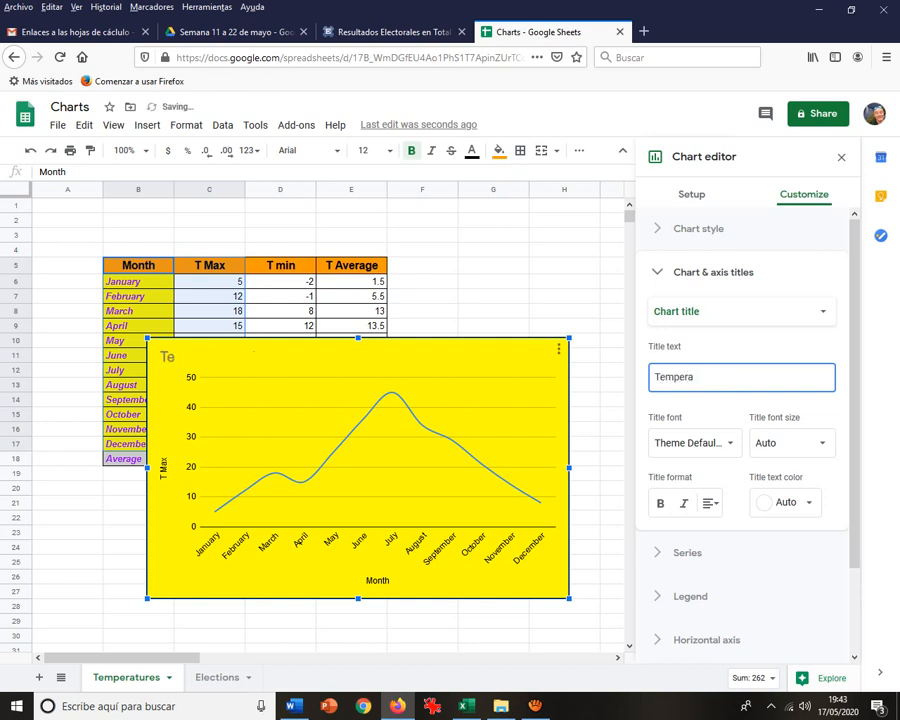
text(ture)
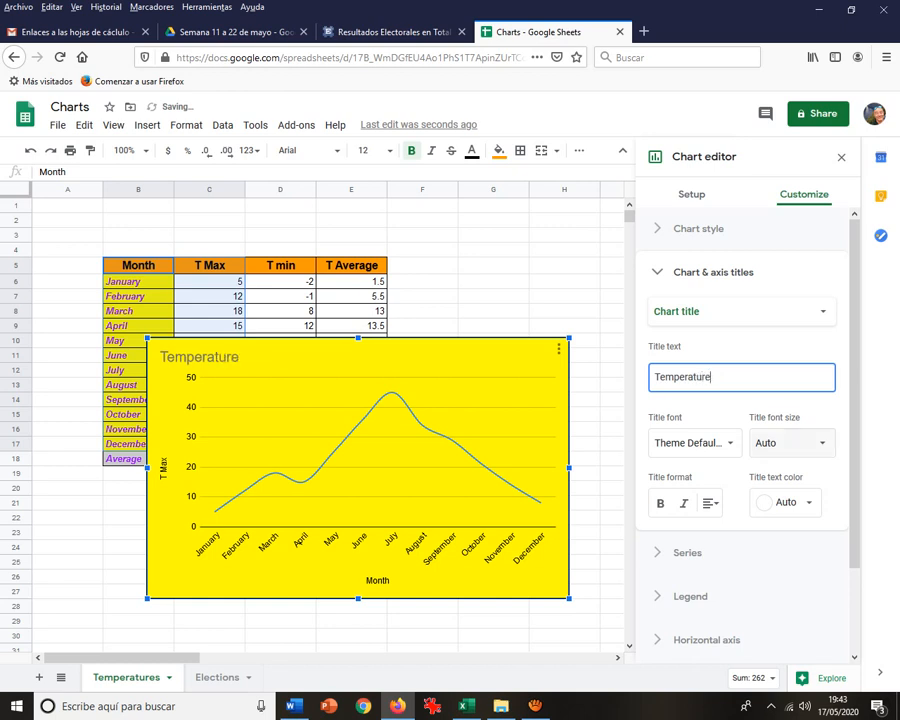
Set the chart title's font size to 20 after trying 14, and make its text dark green.
click(790, 442)
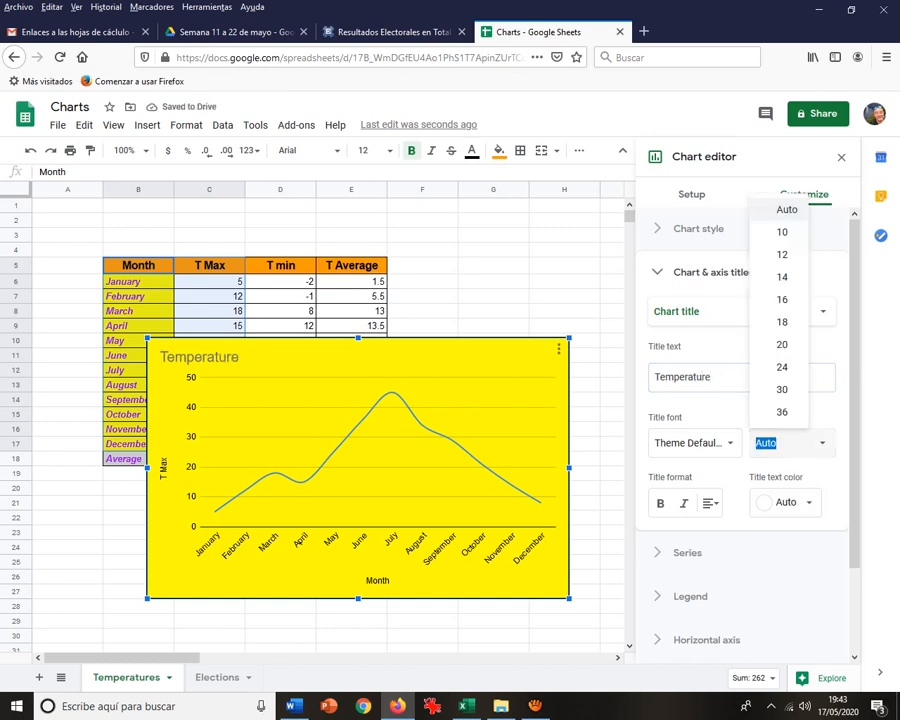
text(14)
key(Return)
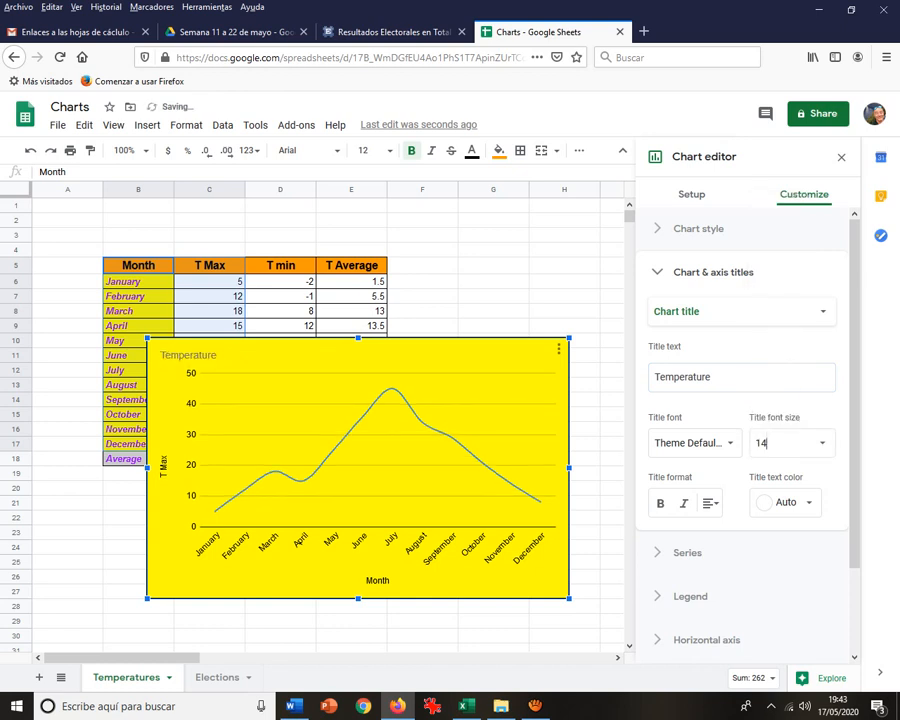
click(790, 442)
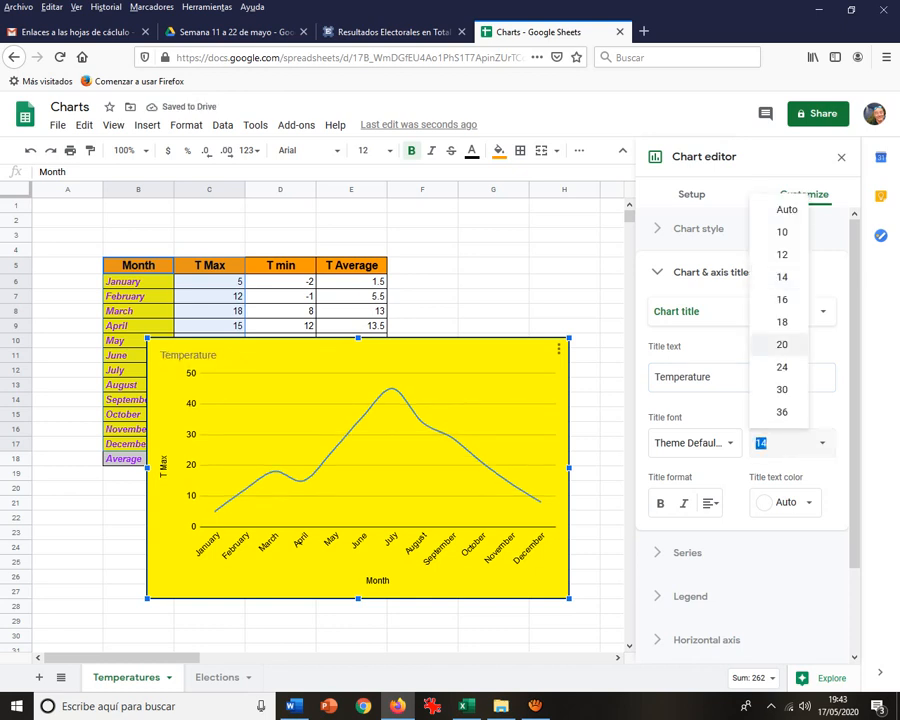
click(780, 344)
click(785, 503)
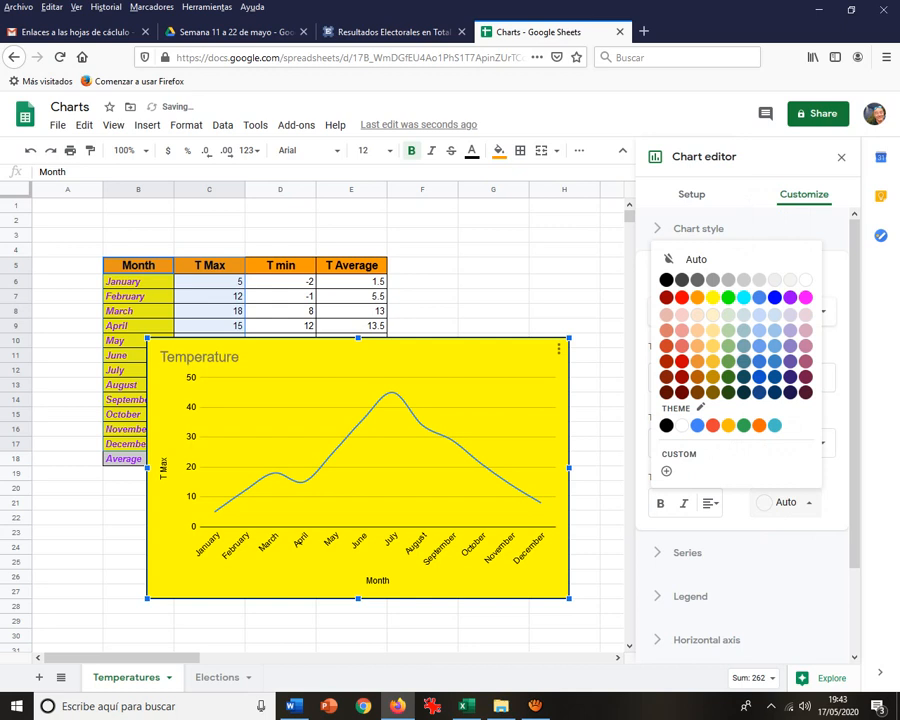
click(726, 381)
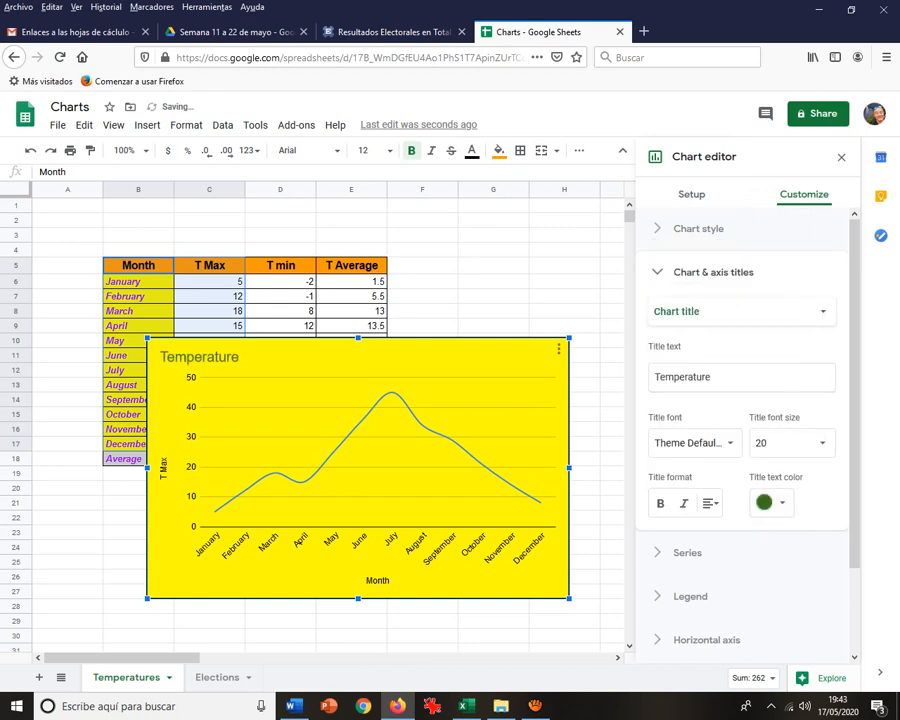
Format the T Max series as a solid red line with a thickness of 8px.
click(687, 552)
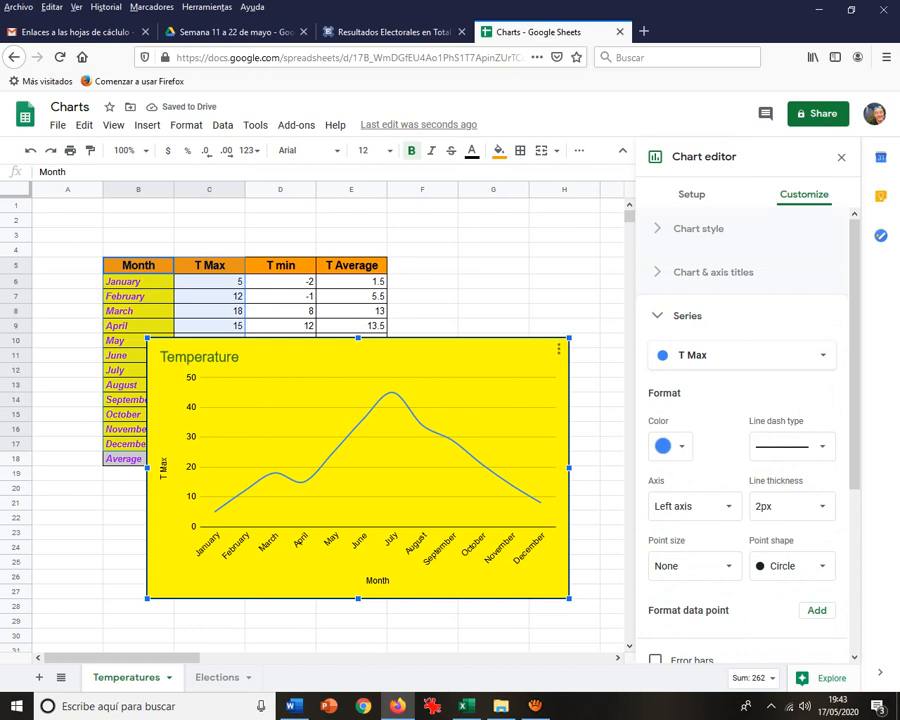
click(670, 446)
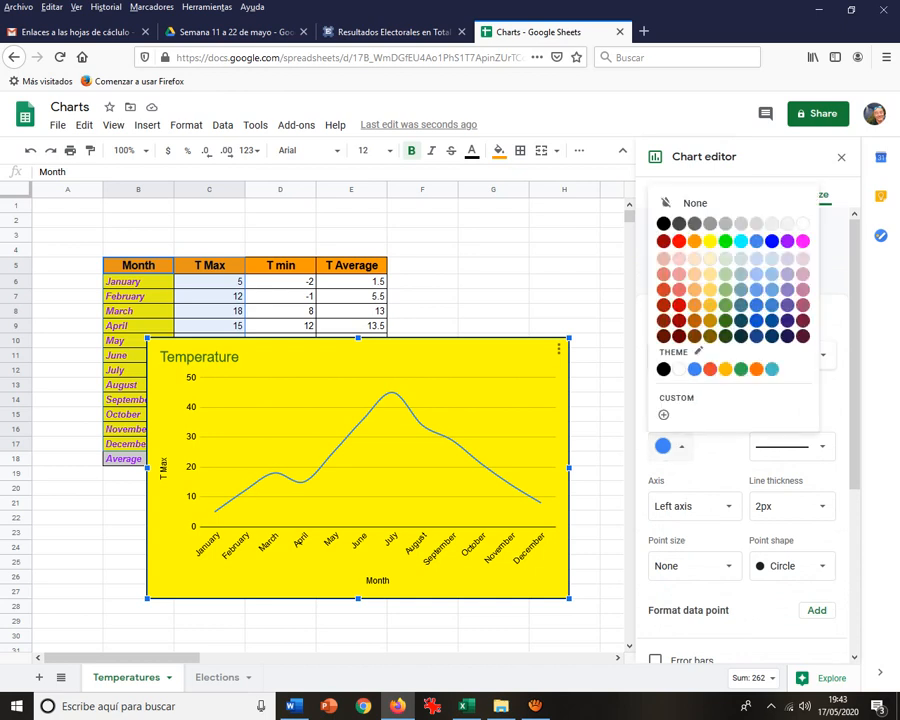
click(679, 241)
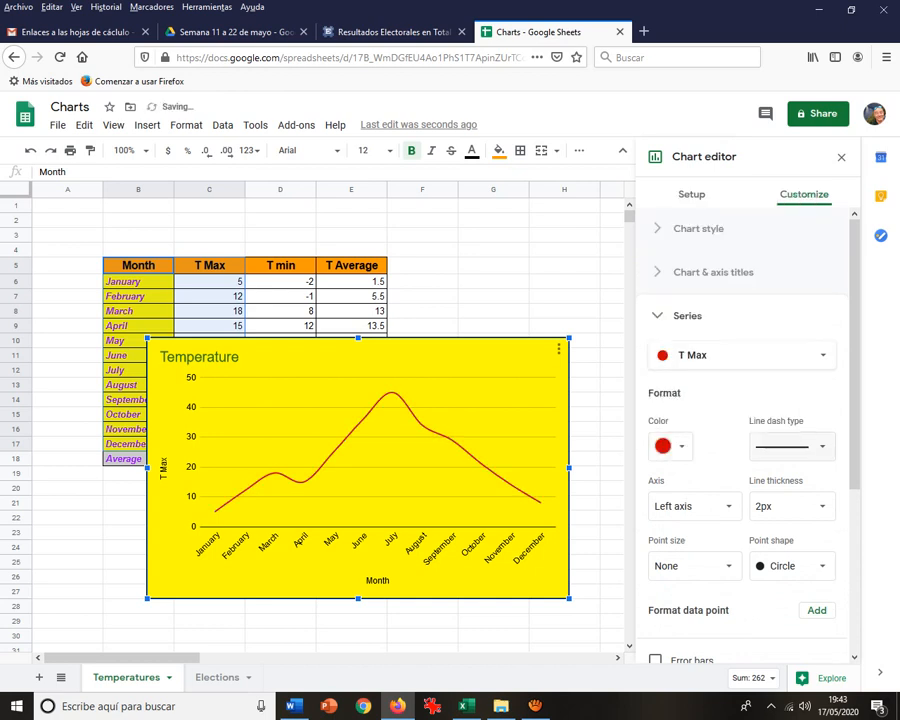
click(790, 446)
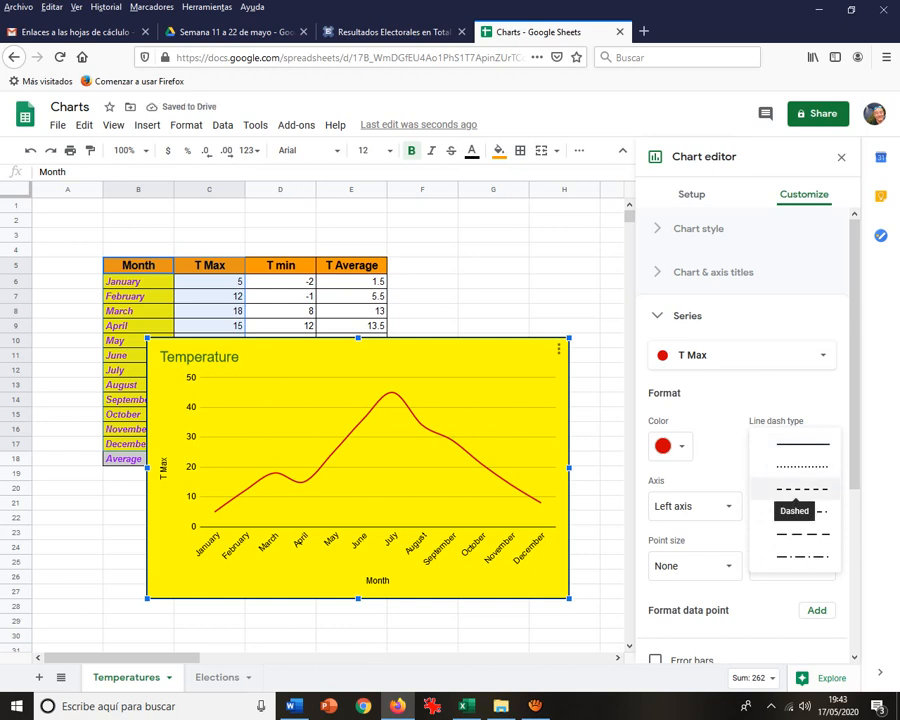
click(795, 445)
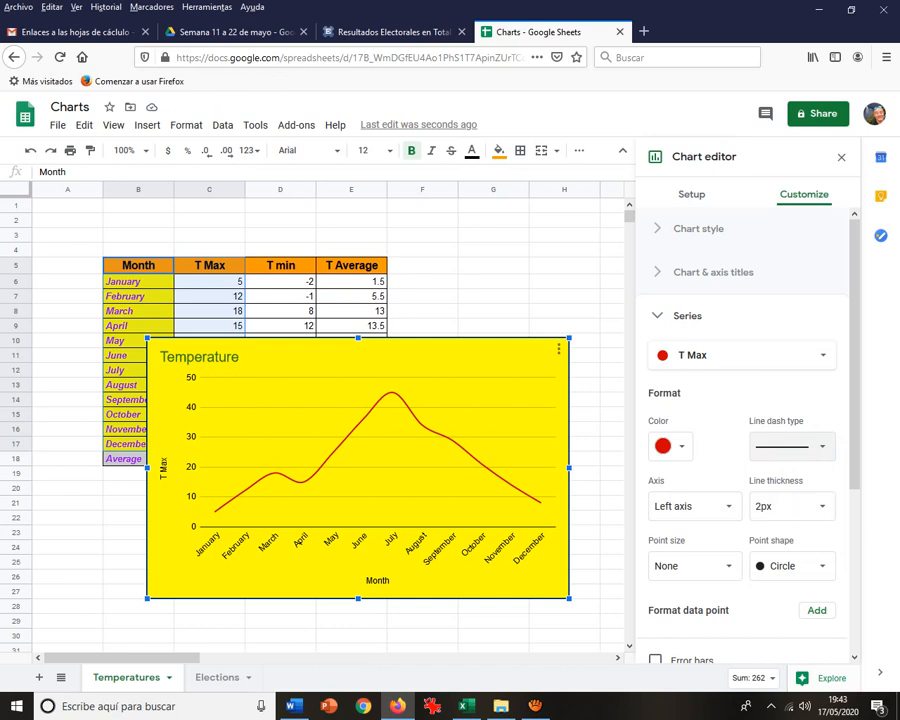
click(790, 506)
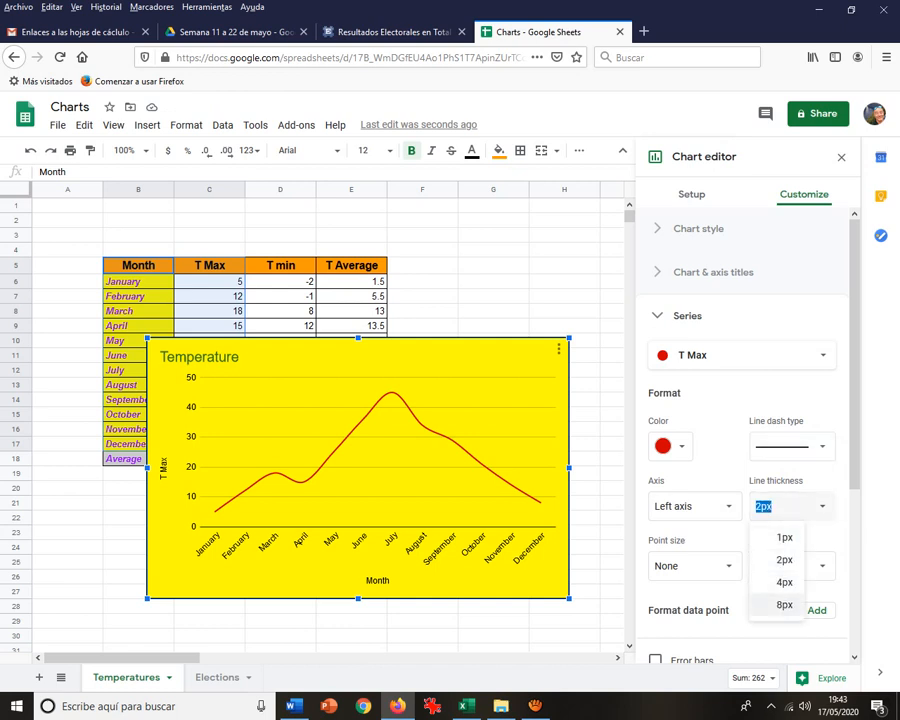
click(784, 604)
scroll(772, 300, down, 5)
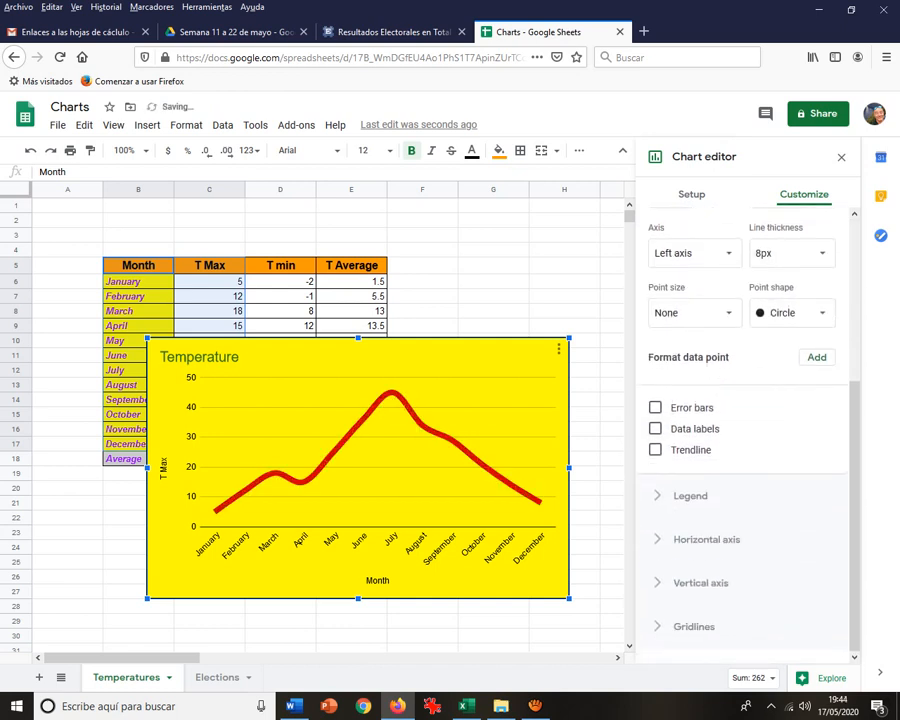
Make the chart's legend text bold.
scroll(770, 253, up, 3)
scroll(770, 253, down, 3)
scroll(790, 447, up, 3)
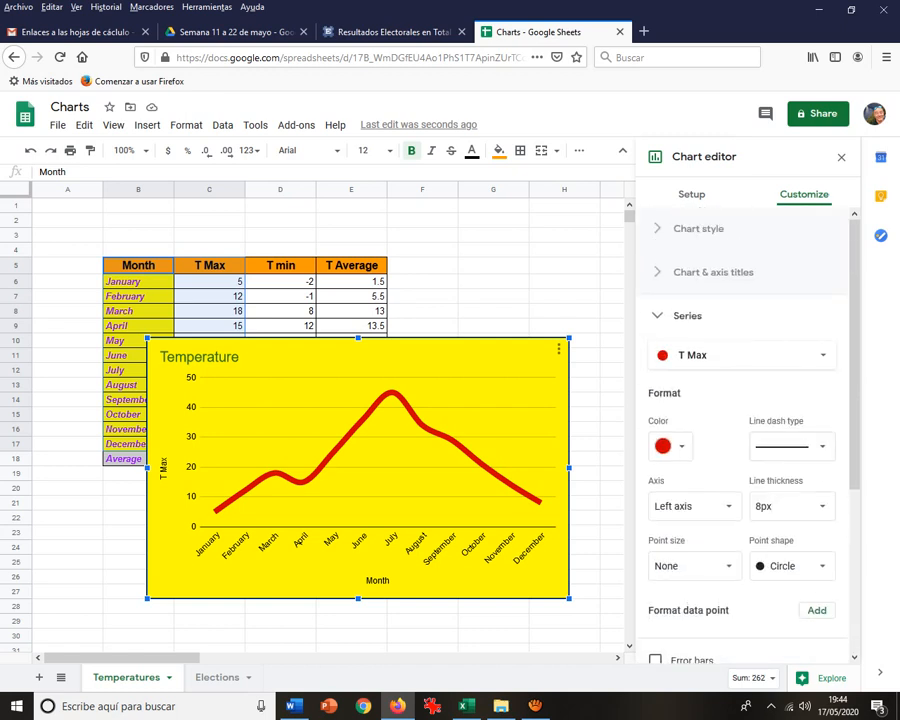
click(690, 315)
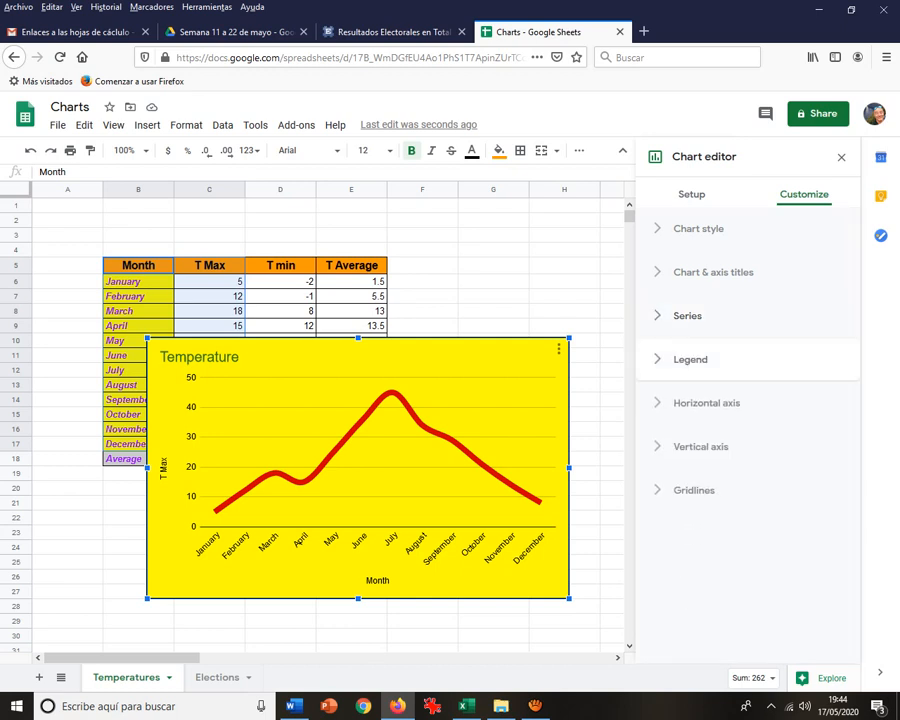
click(690, 359)
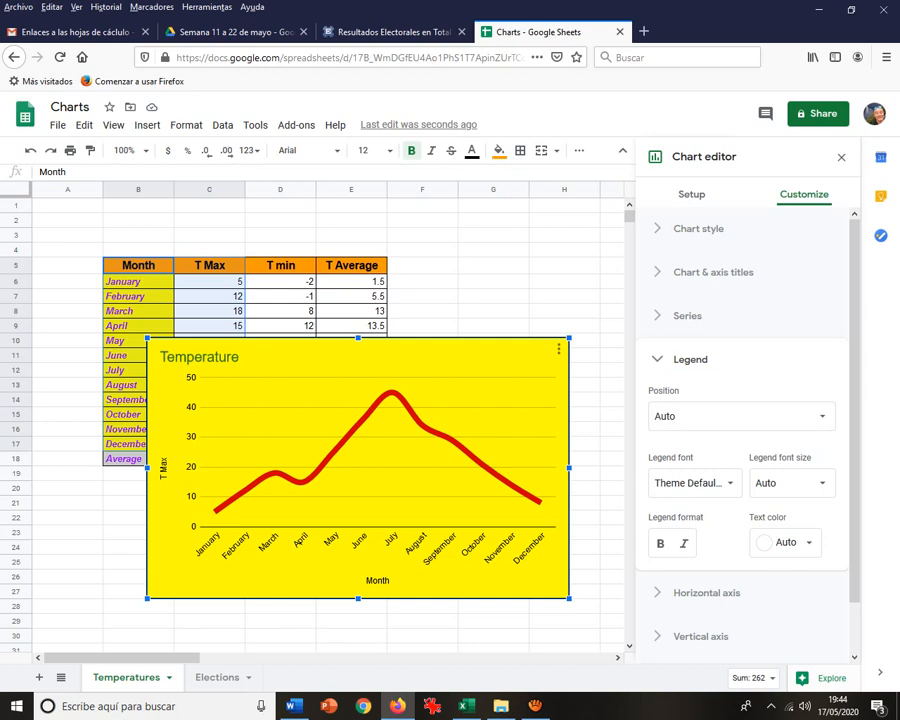
click(660, 543)
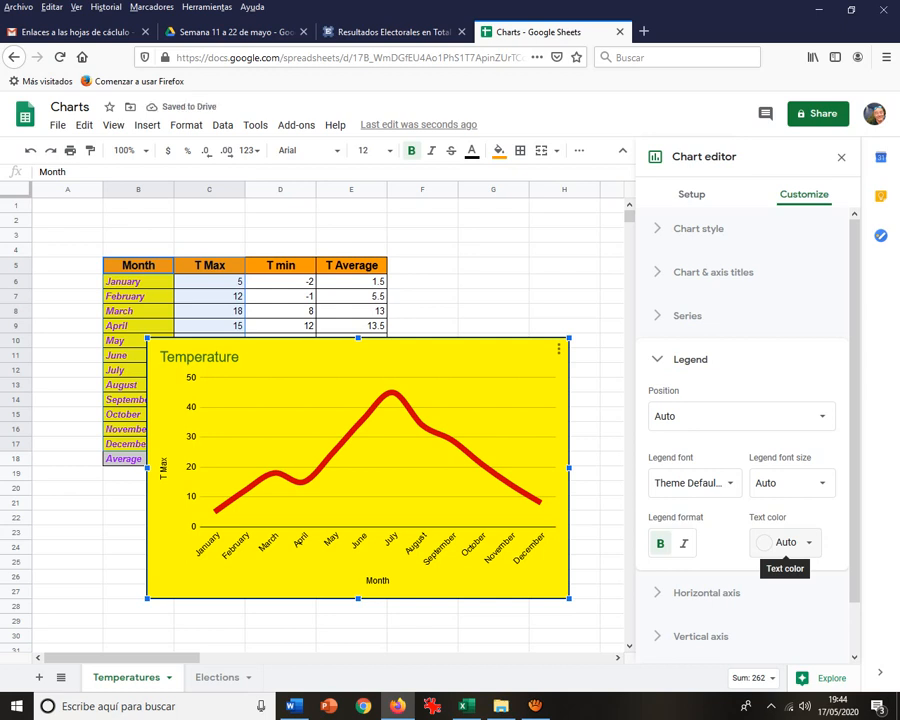
Set the horizontal axis label font size to 14 after trying 18.
scroll(785, 510, down, 1)
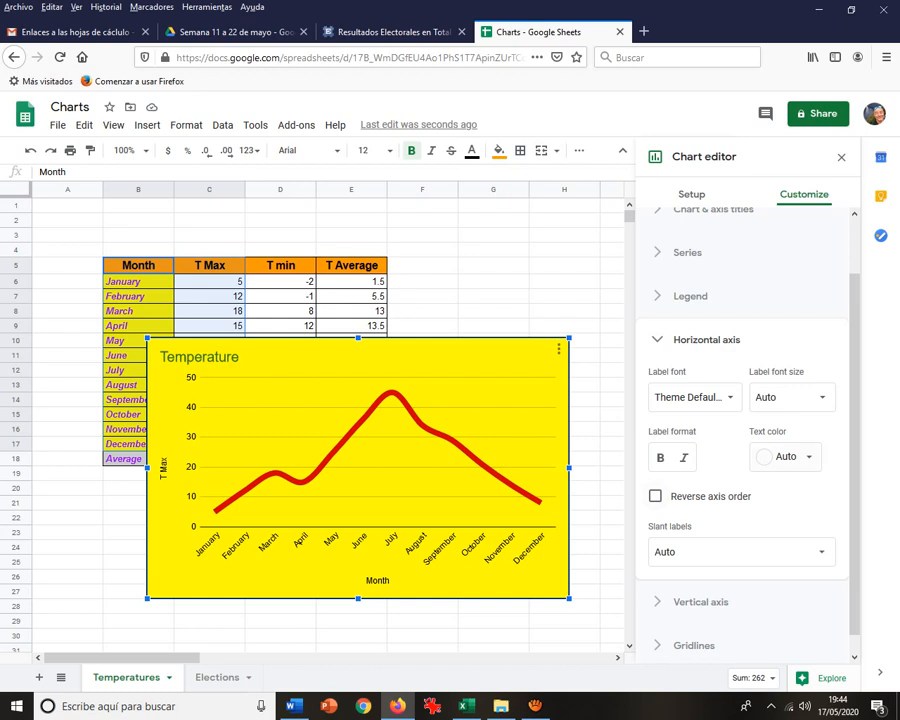
click(790, 397)
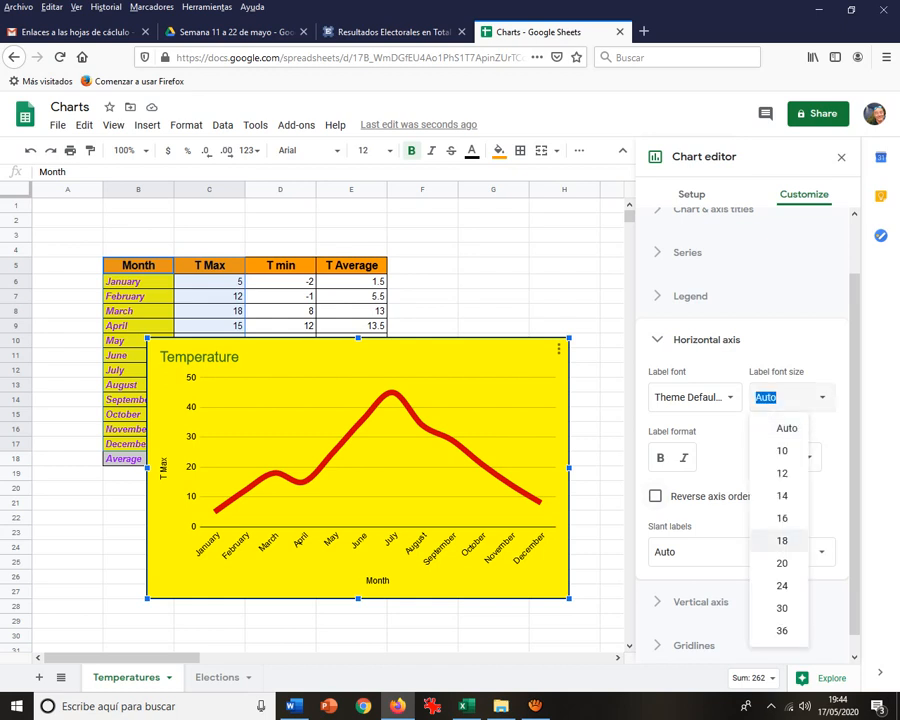
click(782, 540)
click(790, 397)
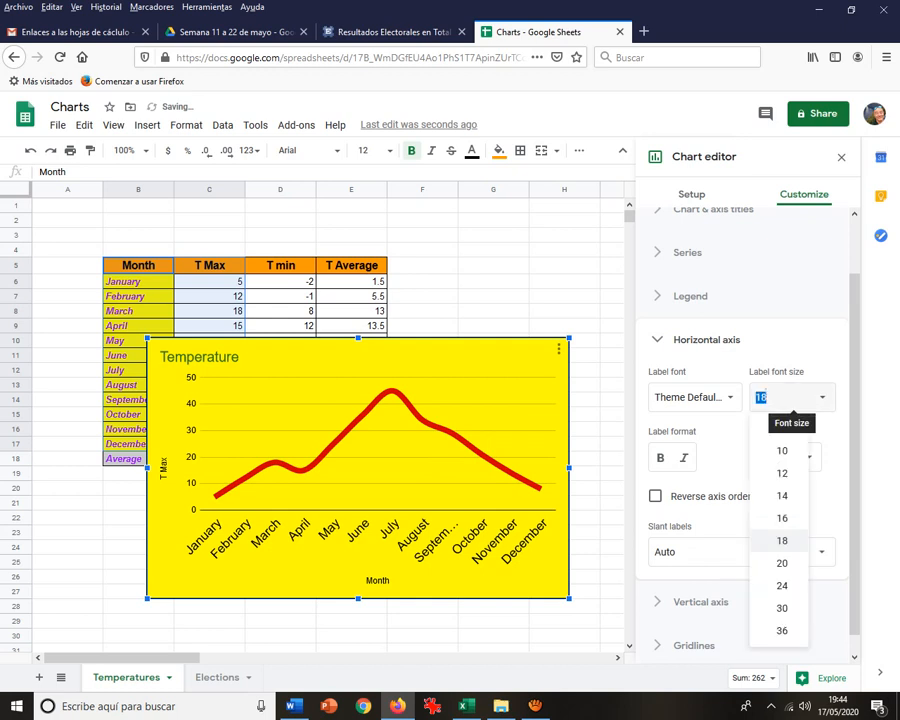
click(782, 495)
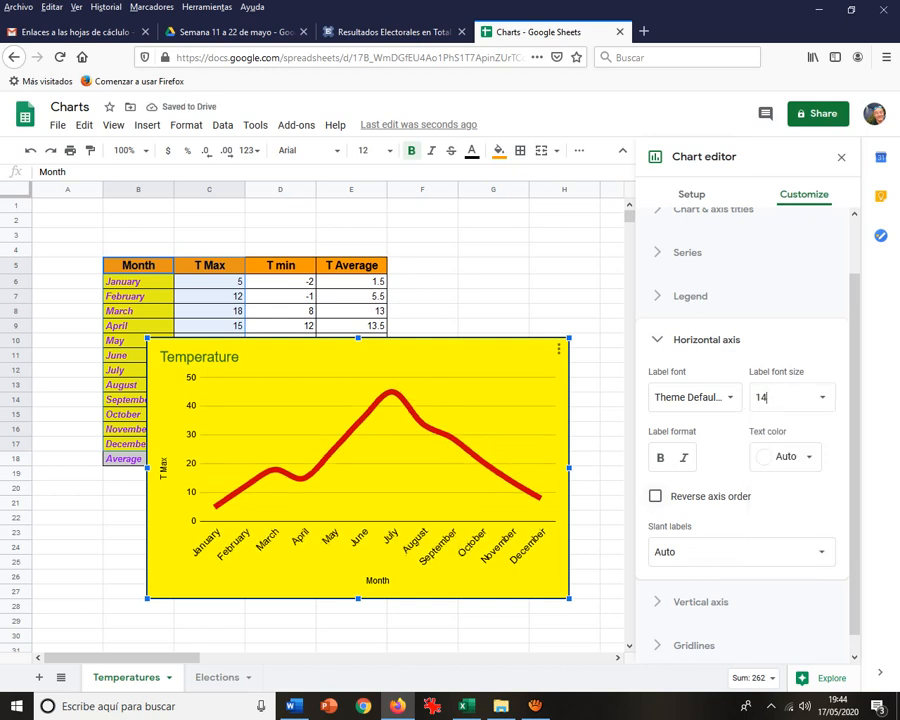
Set the vertical axis minor gridline count to 5 after trying 4, and close the chart editor.
click(693, 646)
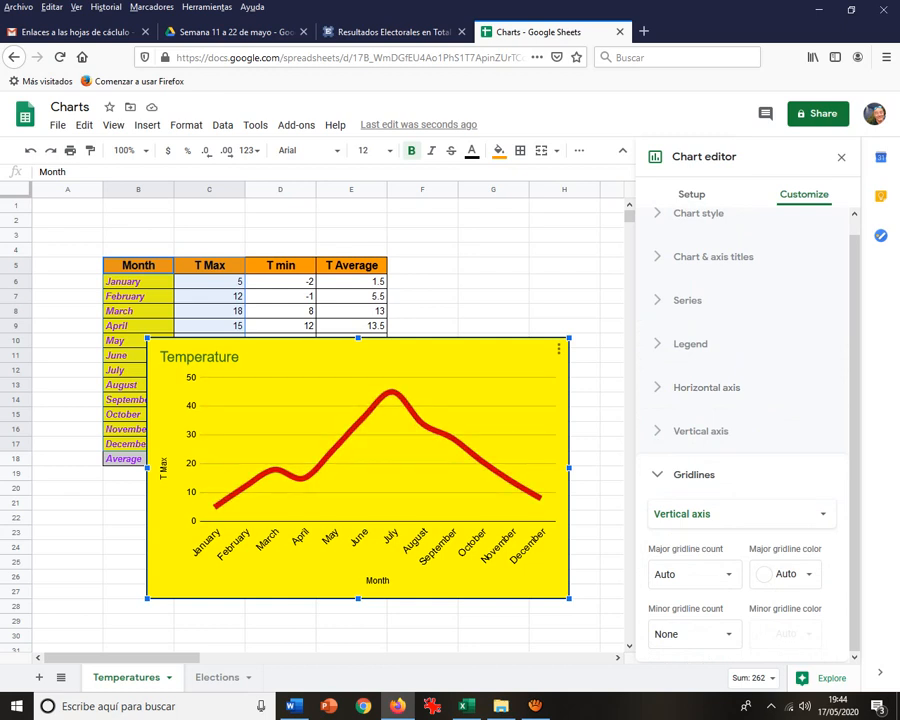
click(693, 634)
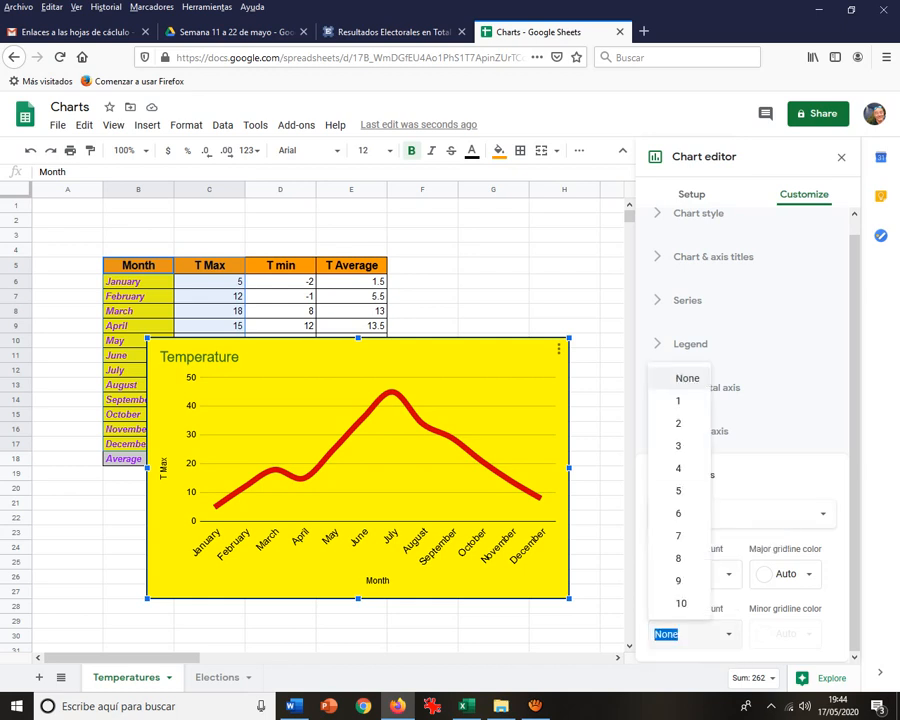
click(680, 466)
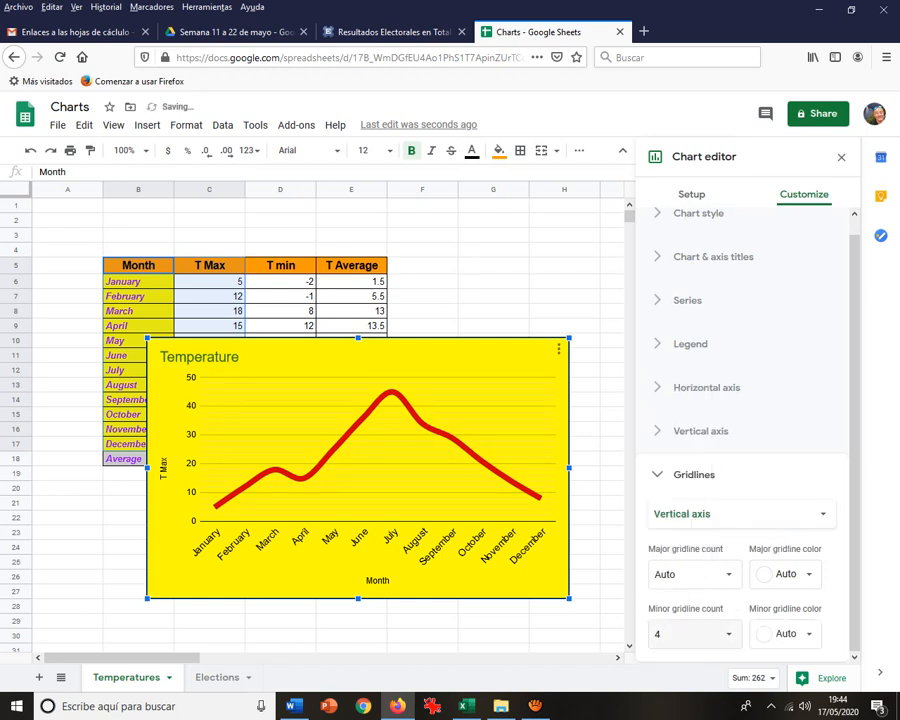
click(659, 634)
click(679, 491)
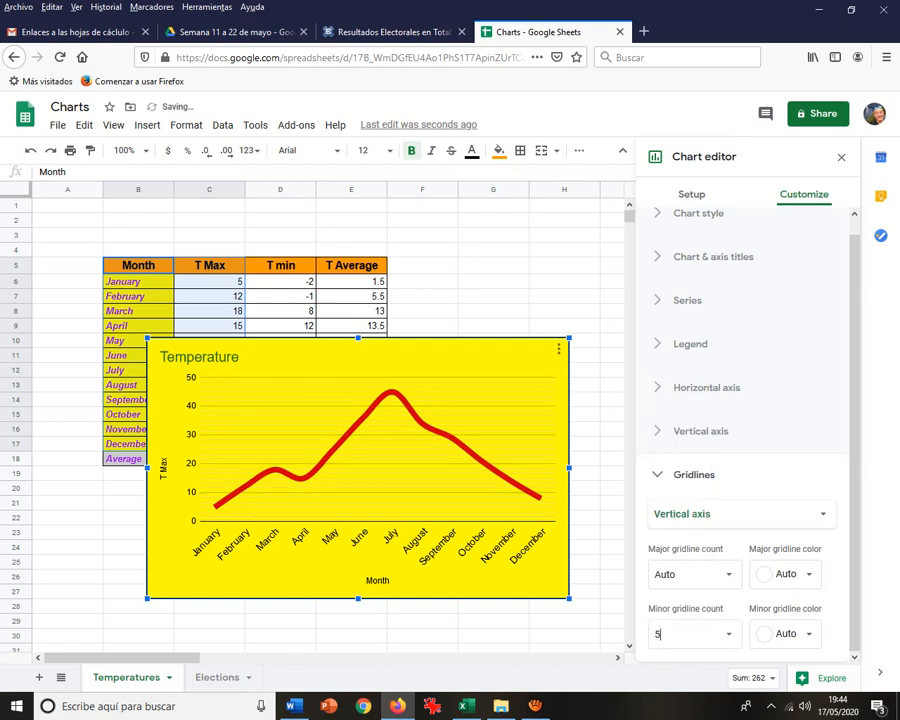
click(493, 297)
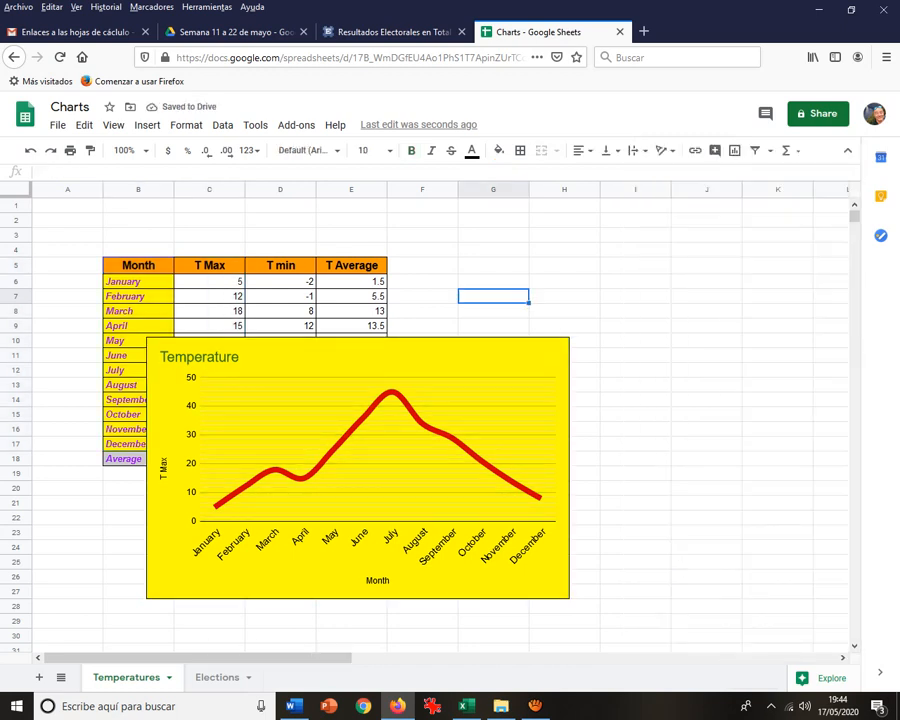
Move the chart beside the temperature table and extend its data range to B5:D17.
drag(380, 362, 618, 300)
click(796, 287)
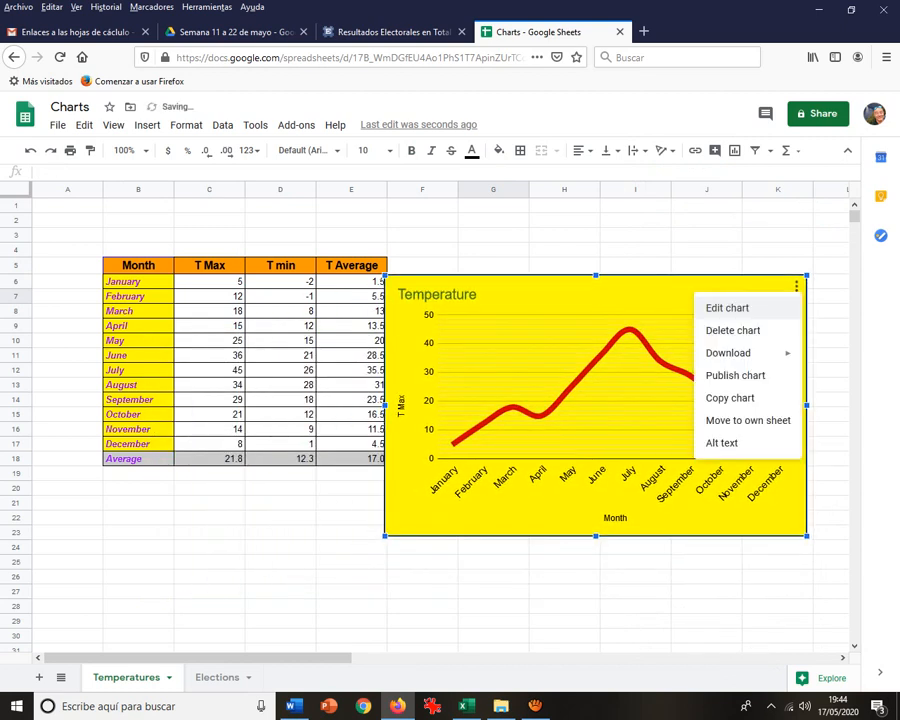
click(727, 308)
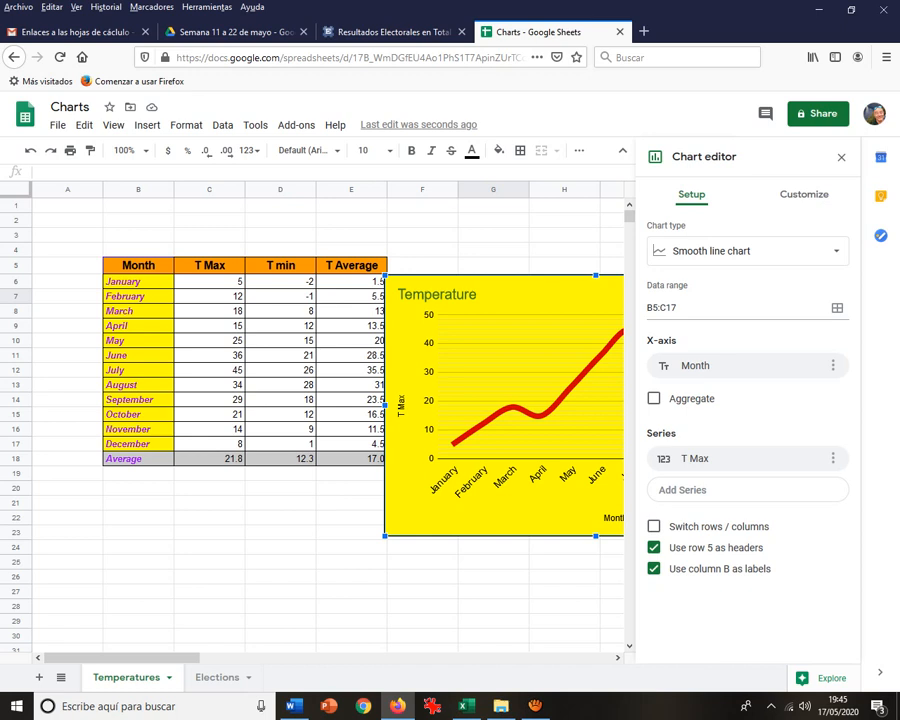
click(740, 308)
click(837, 308)
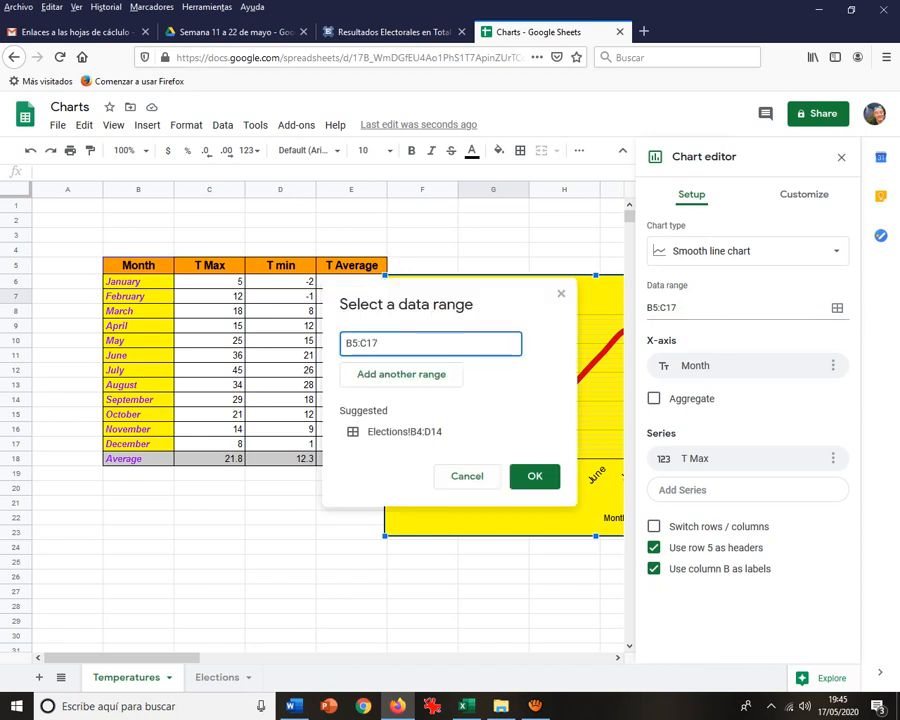
drag(138, 265, 280, 444)
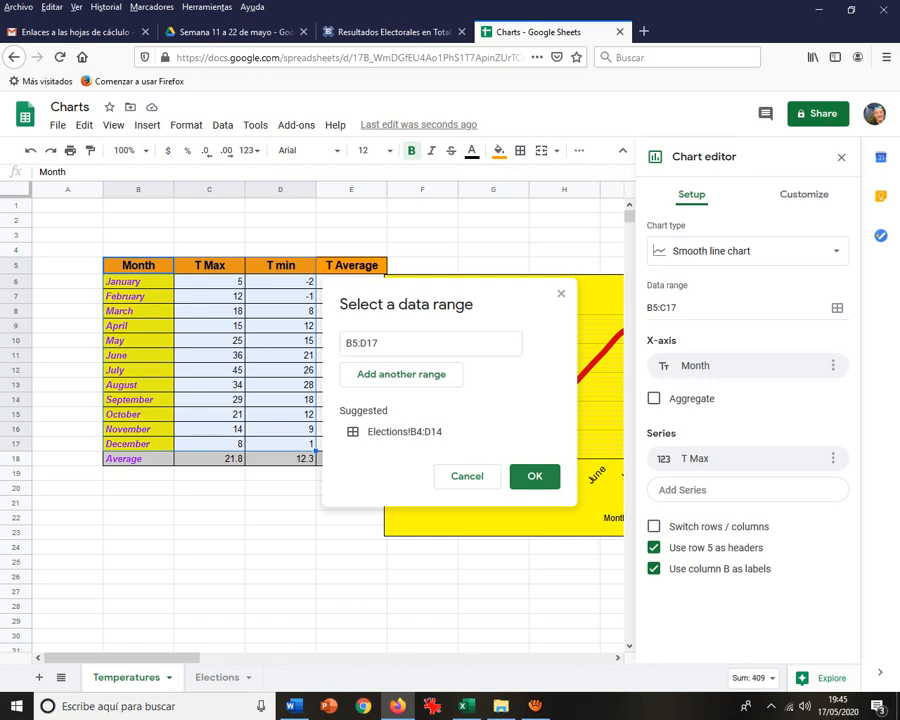
click(535, 476)
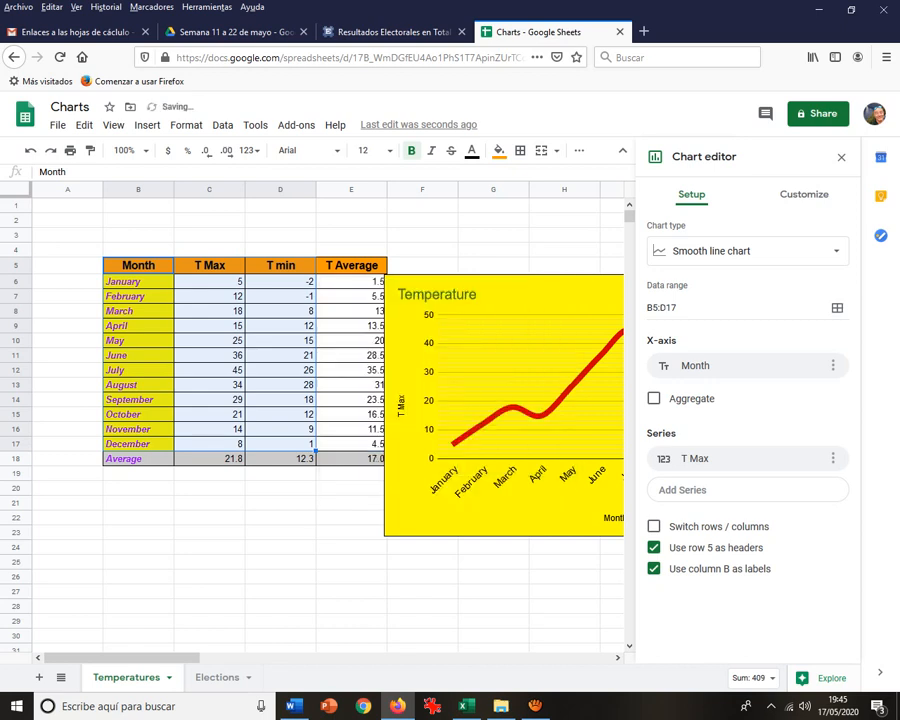
click(564, 250)
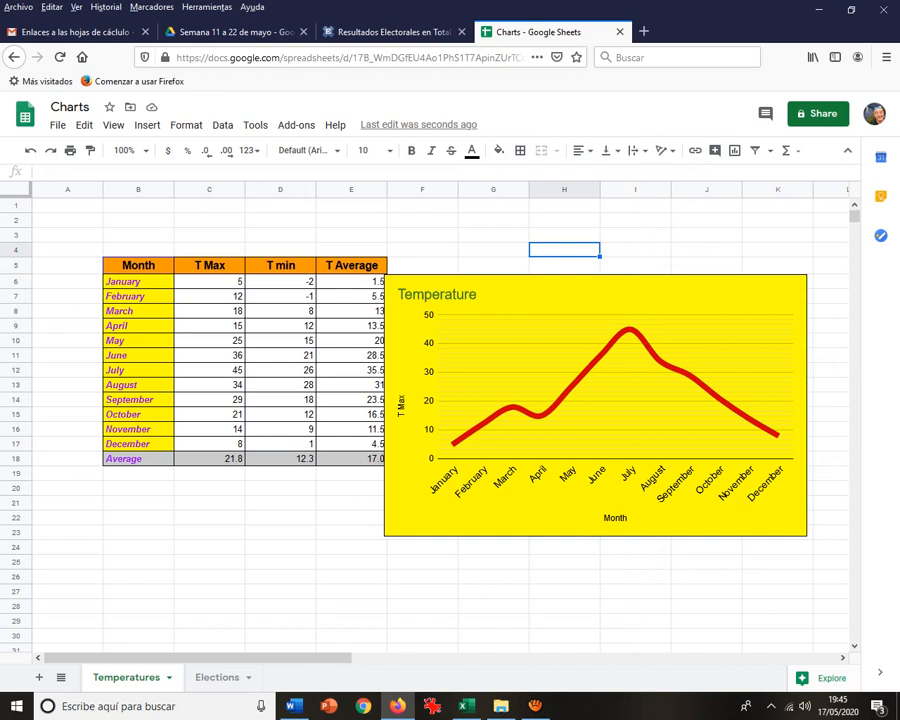
Reopen the chart for editing, turn on aggregation for the Month axis and add T min as a second series.
click(745, 300)
click(796, 286)
click(727, 308)
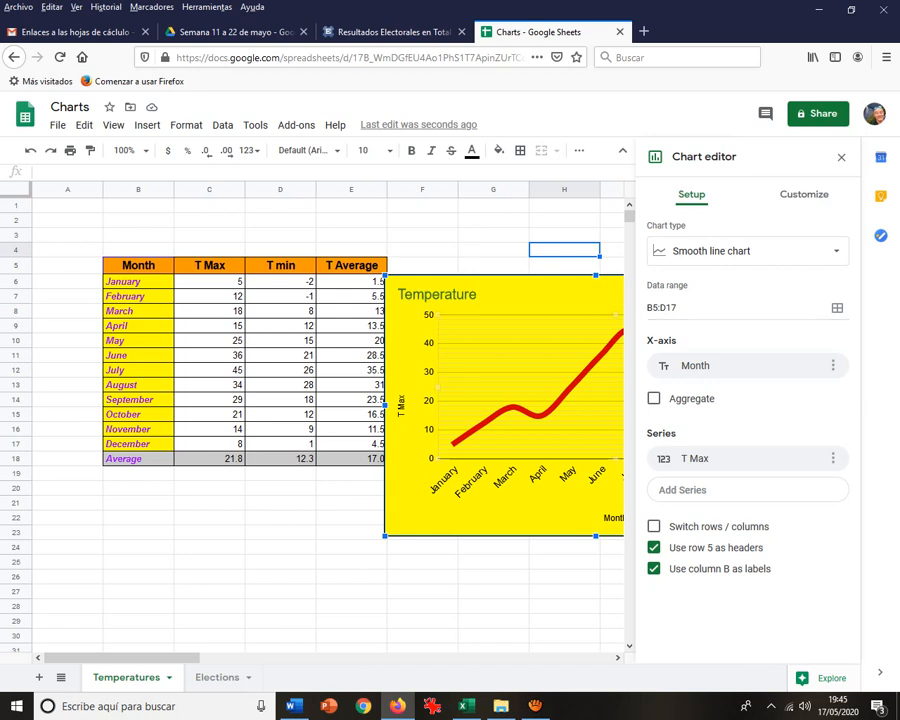
click(654, 399)
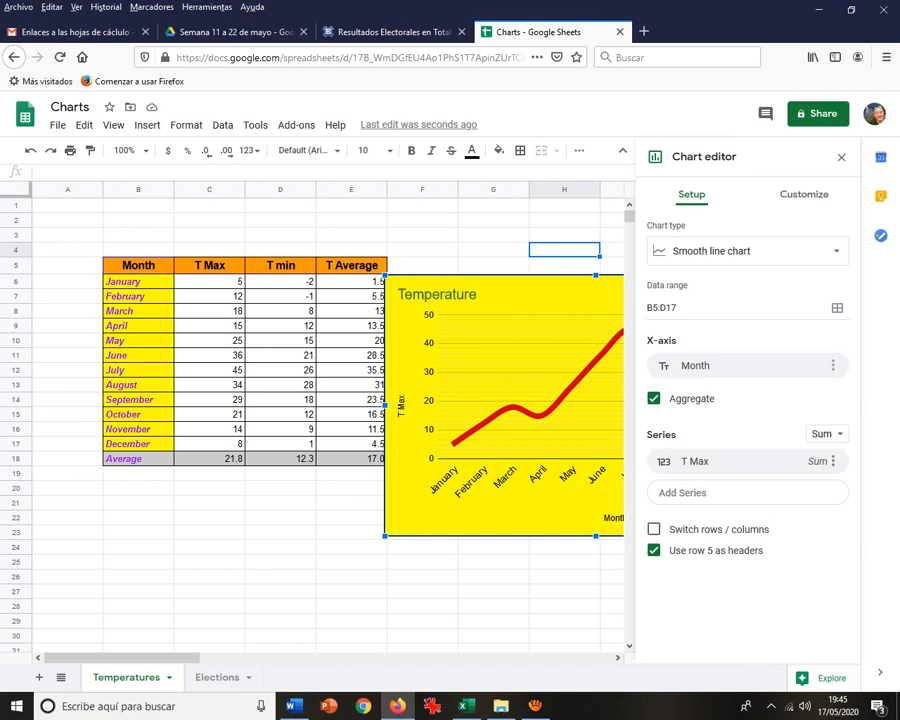
click(682, 492)
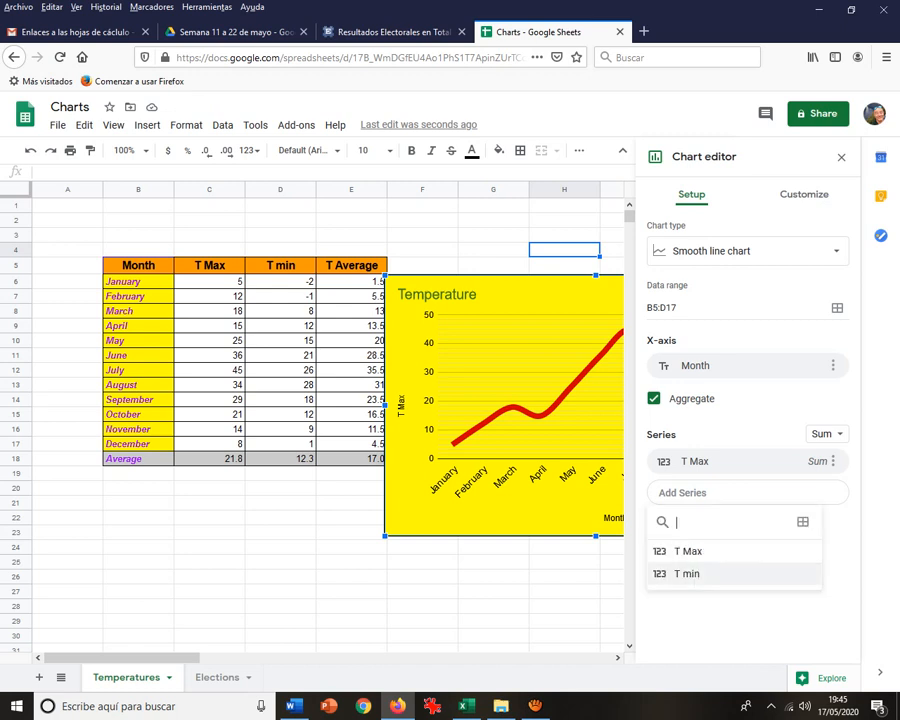
click(683, 573)
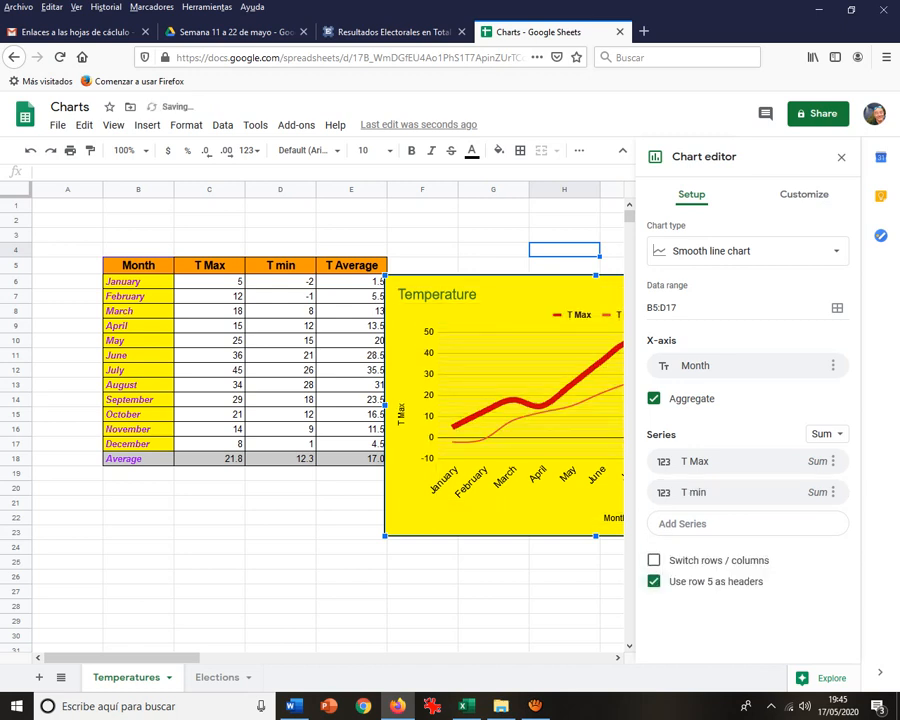
Move the chart over the table so it is fully in view and color the T min series line cyan.
drag(515, 303, 231, 290)
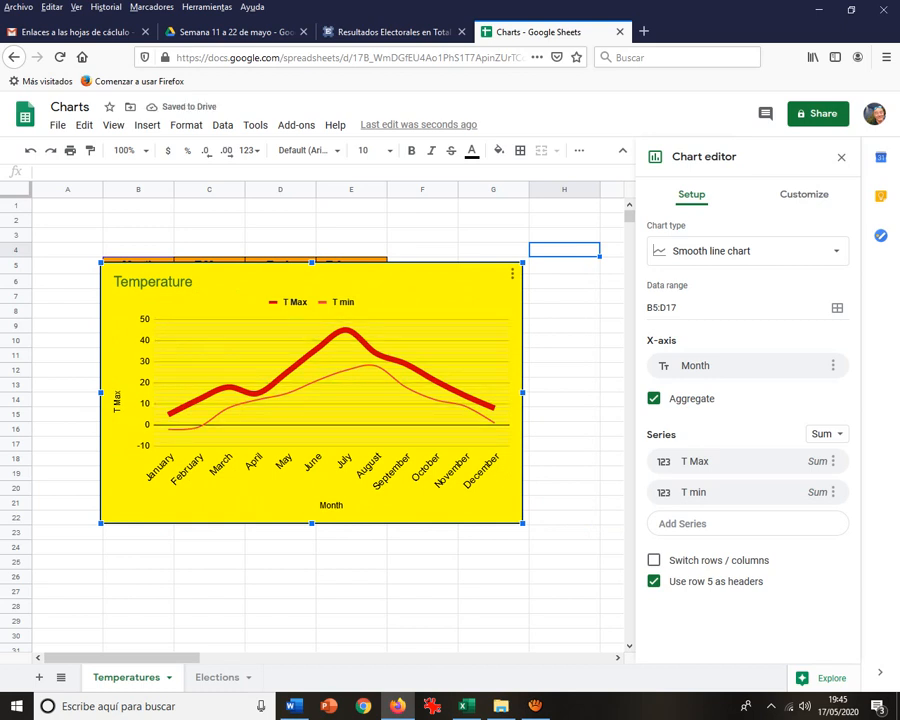
click(804, 195)
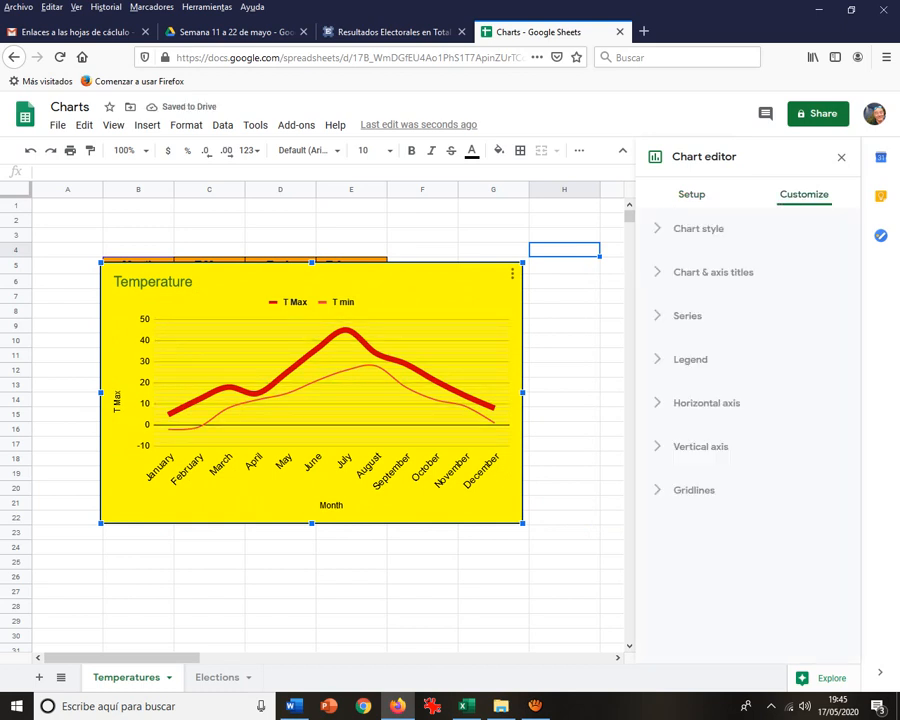
click(687, 316)
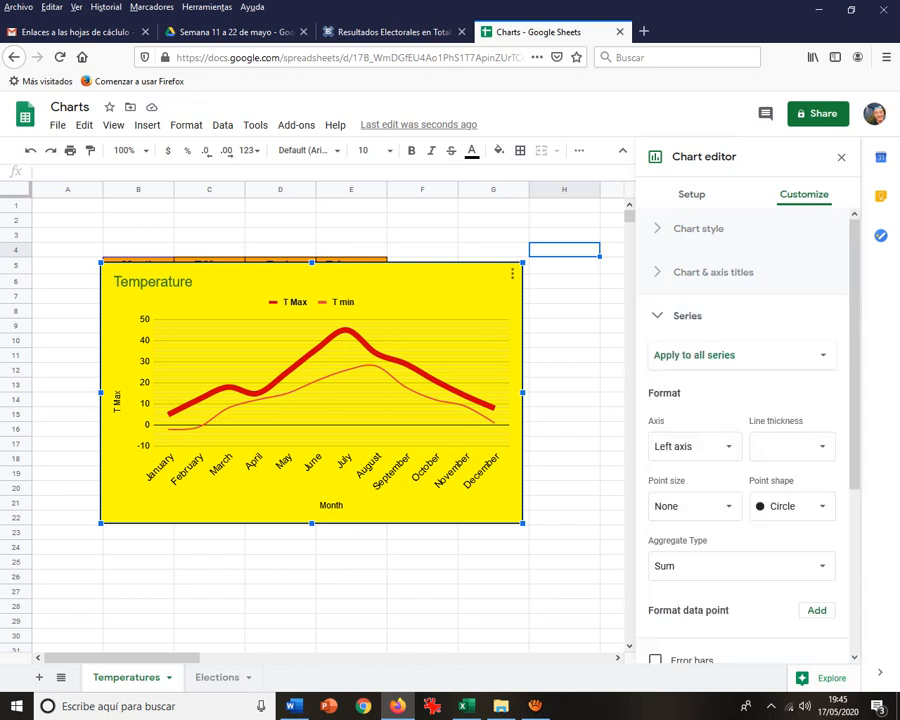
click(280, 340)
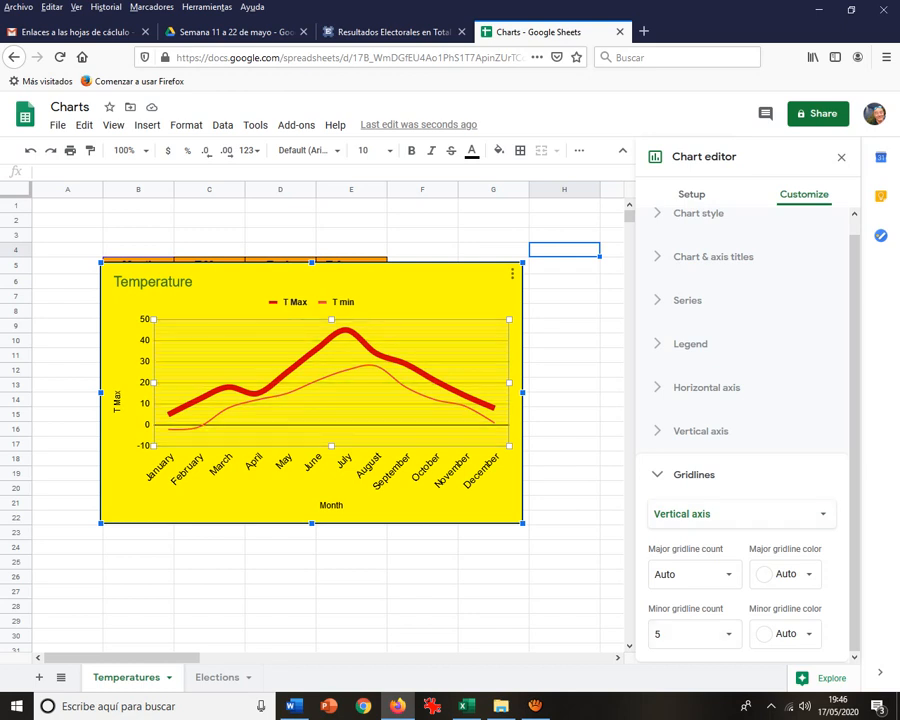
click(472, 410)
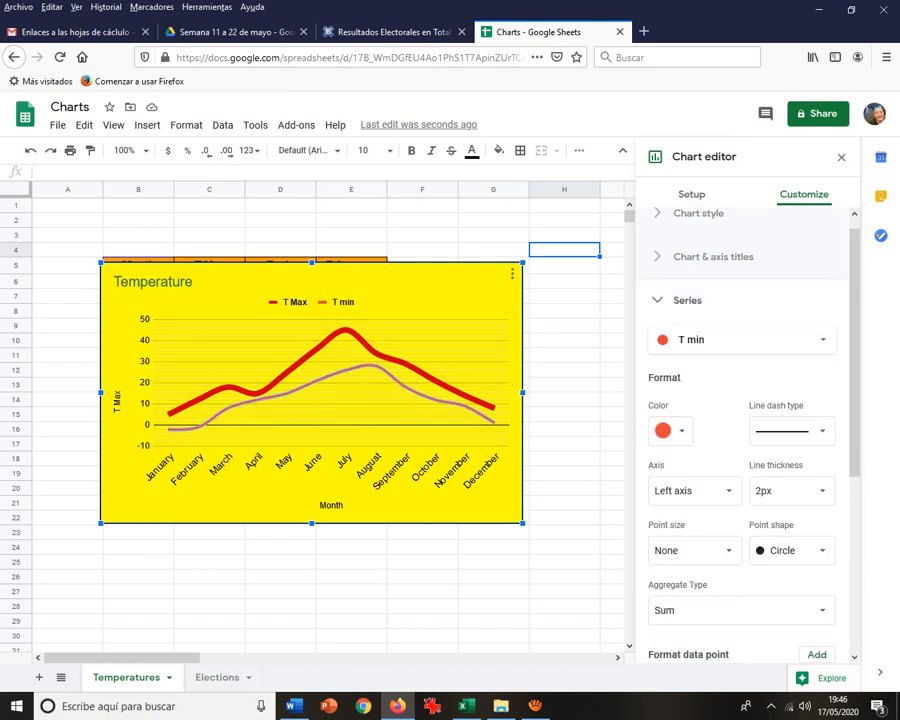
click(669, 431)
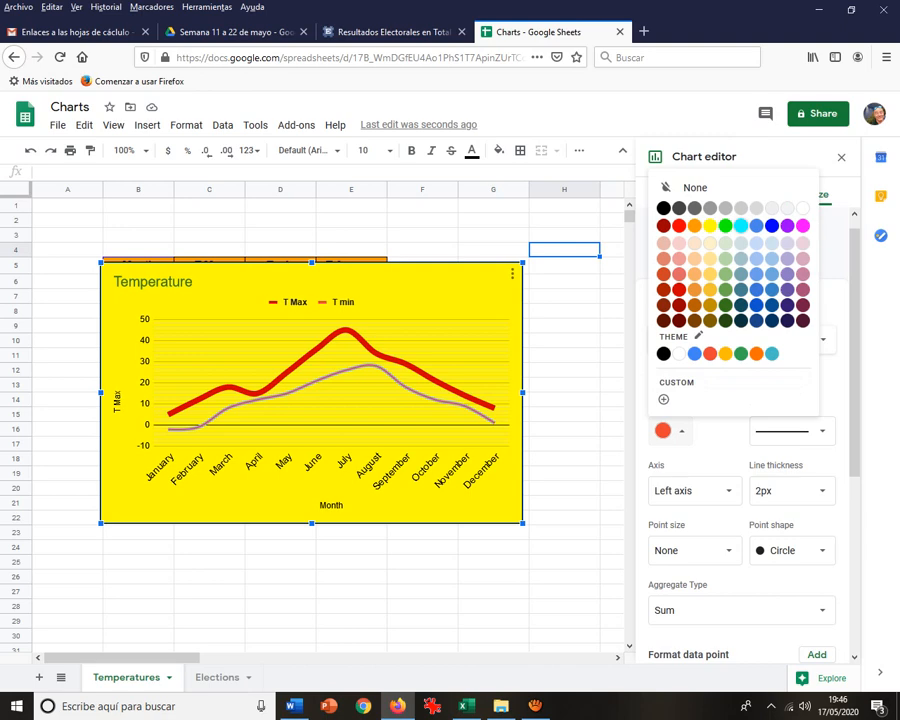
click(741, 226)
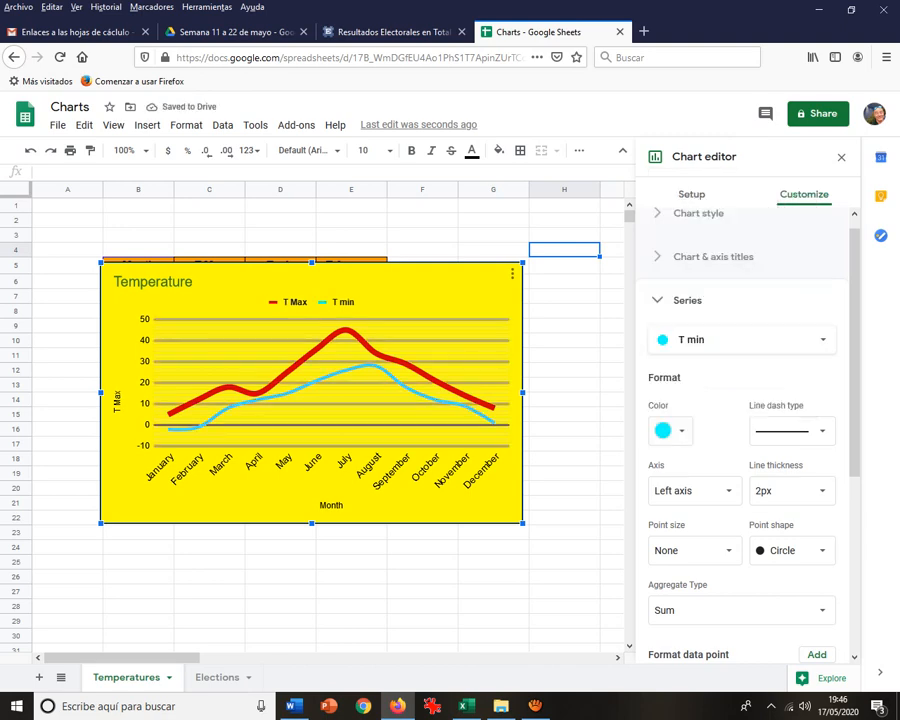
Set the T Max series line thickness to 4px.
click(350, 383)
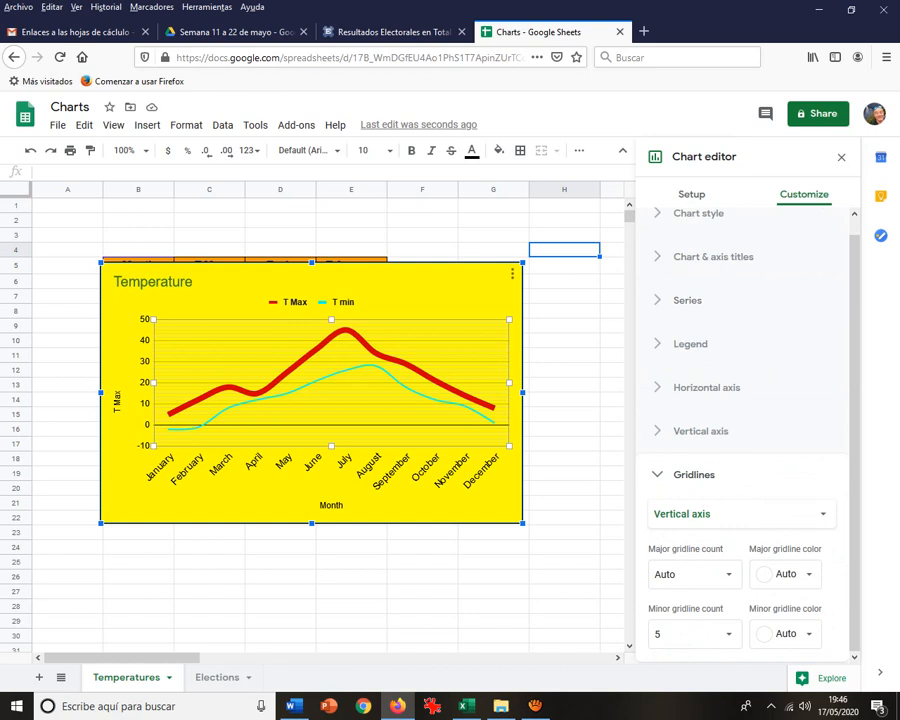
click(346, 330)
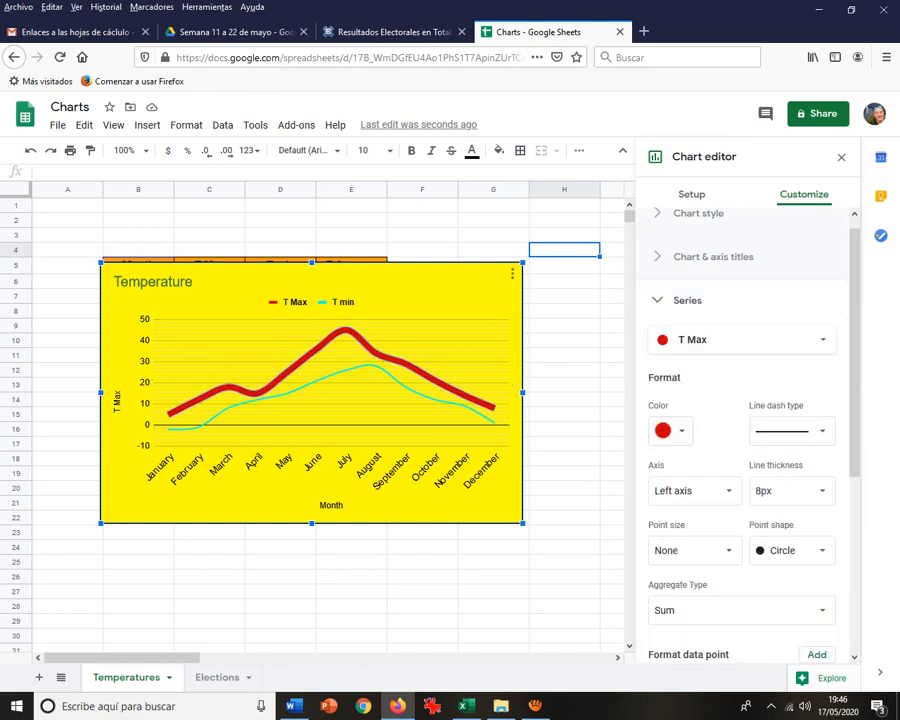
click(790, 490)
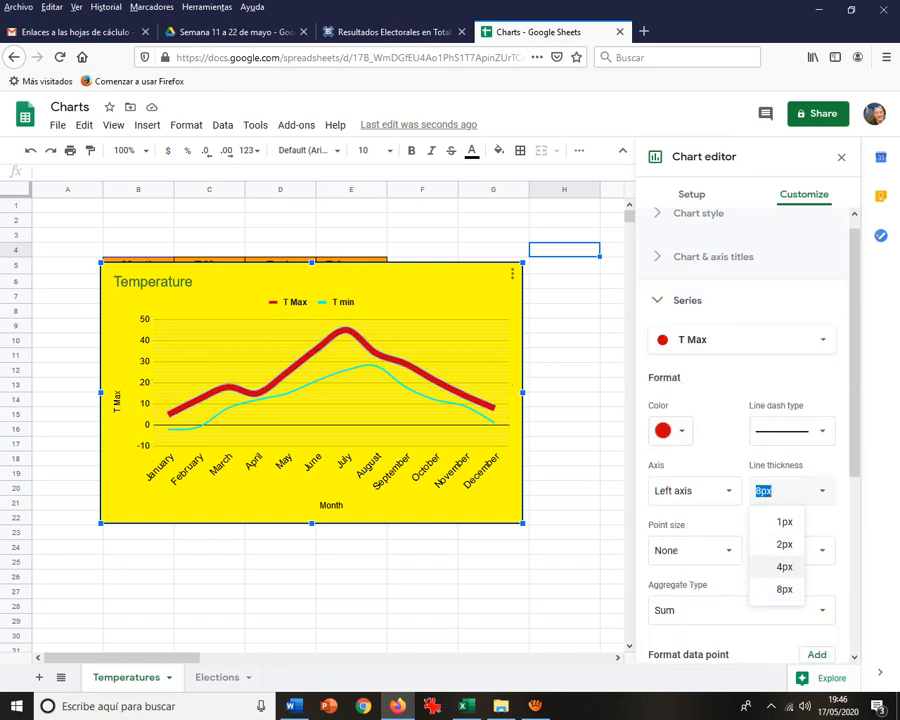
click(784, 566)
Close the chart editor and move the chart to the empty cells beside the table, starting around column F.
click(560, 370)
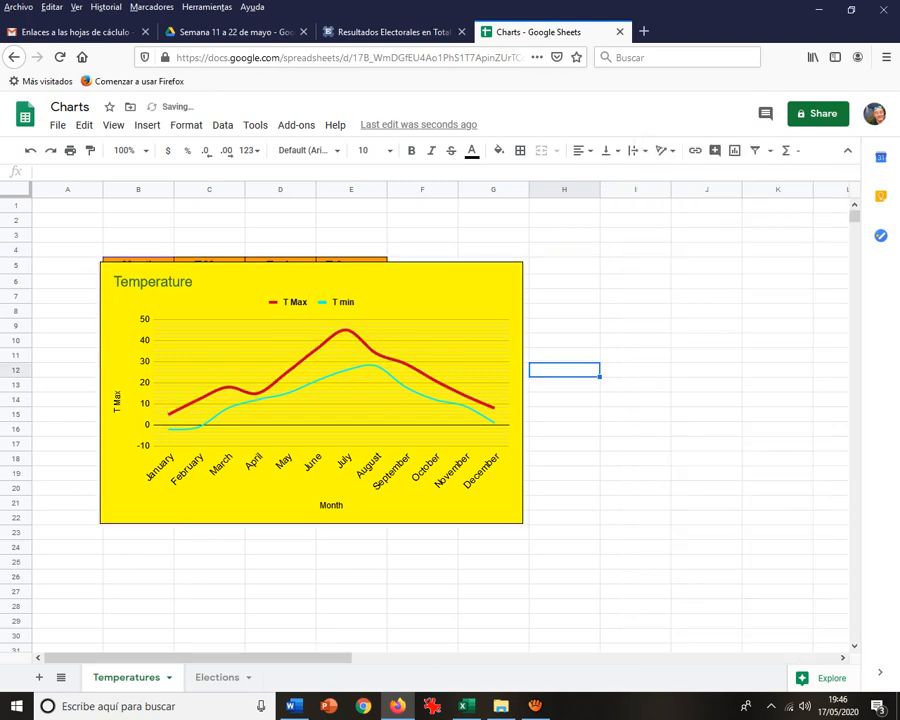
click(420, 290)
drag(420, 290, 735, 283)
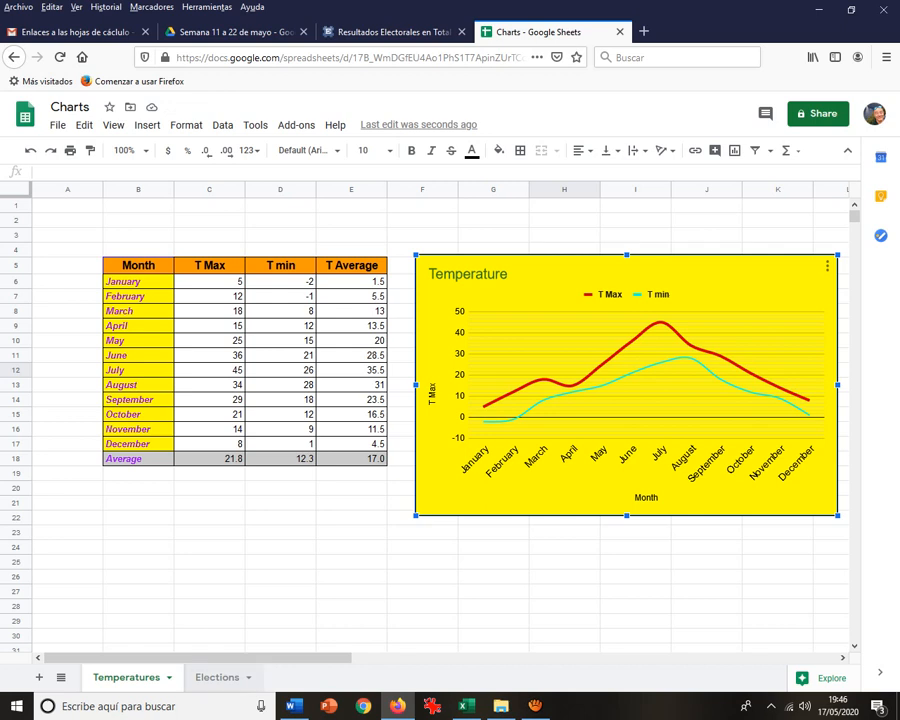
On the Elections sheet, insert a chart from the full party table, B4:D14.
click(217, 678)
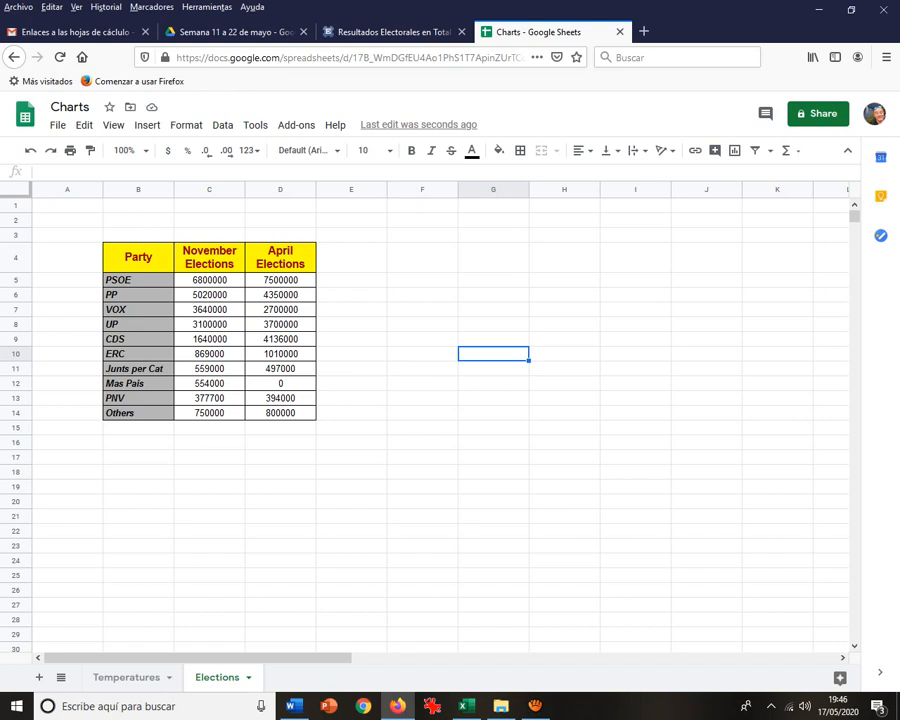
drag(138, 257, 281, 413)
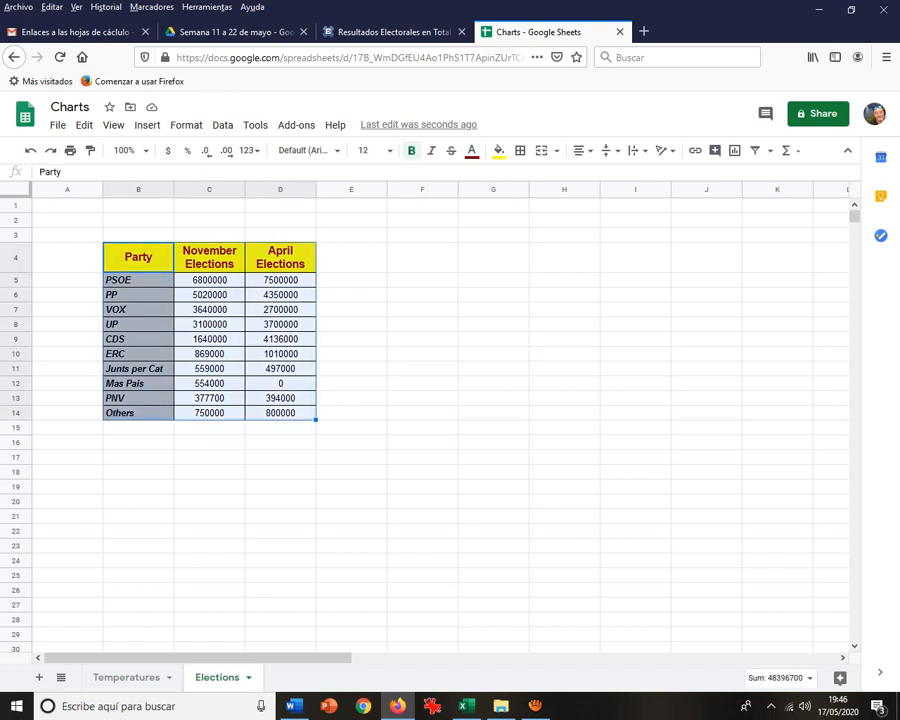
click(147, 125)
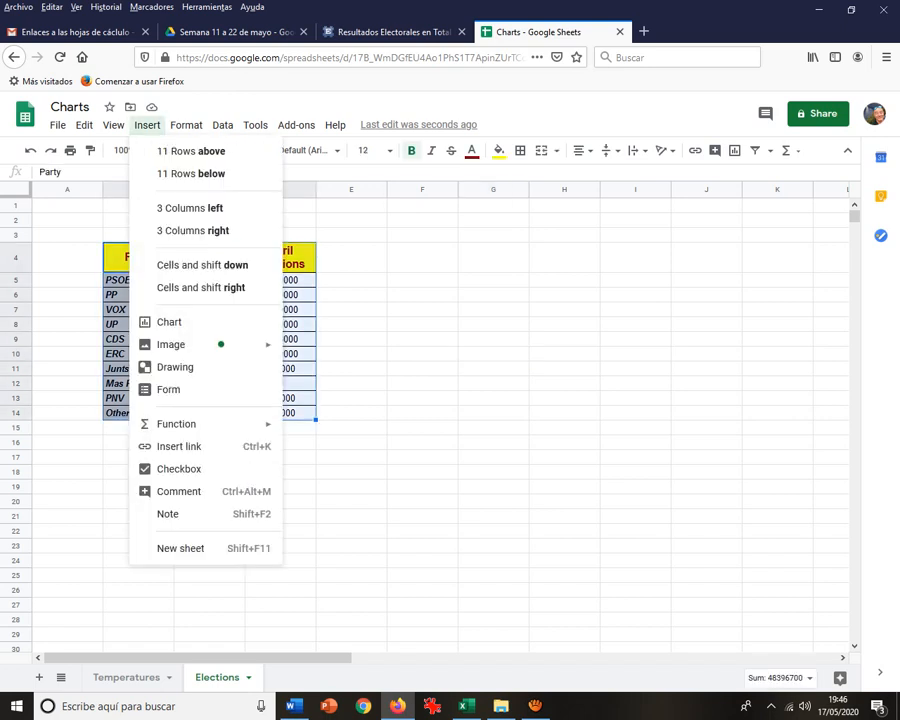
click(169, 322)
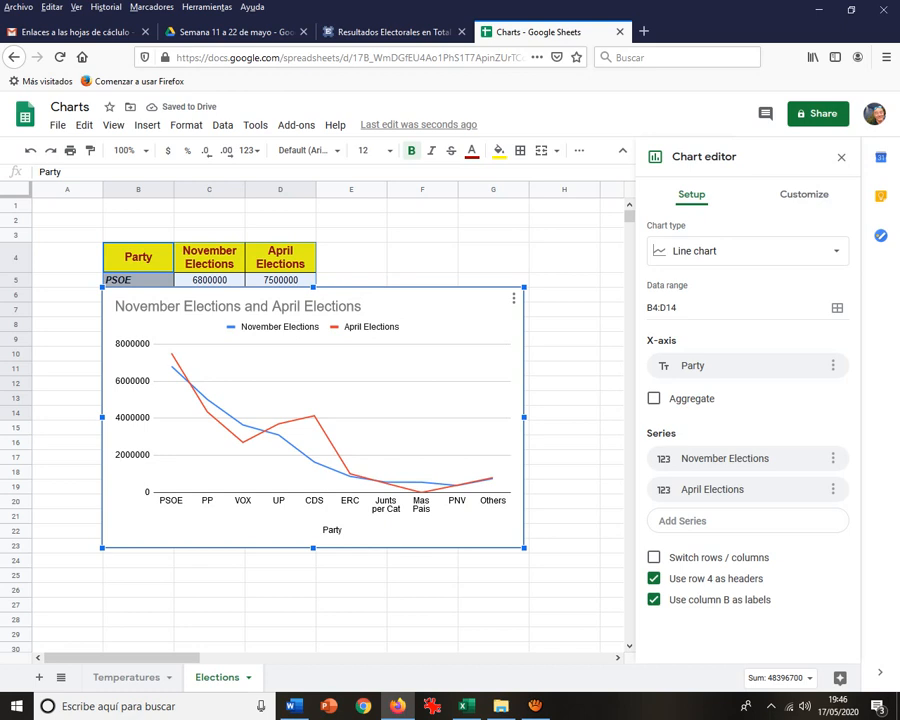
Change the elections chart to a standard pie chart and move it down to uncover the table's upper rows.
click(748, 251)
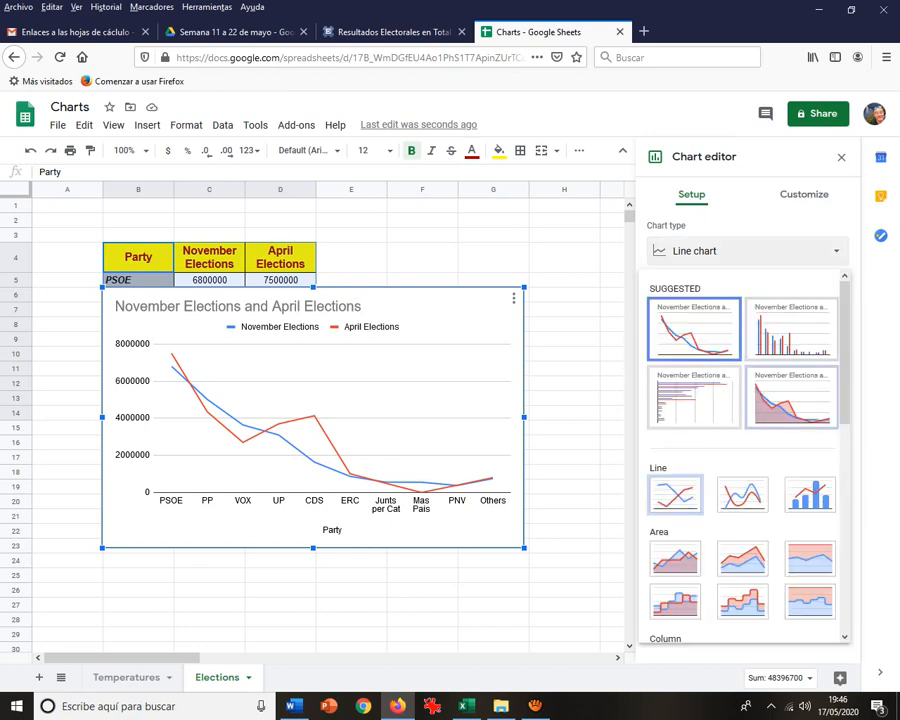
scroll(745, 455, down, 5)
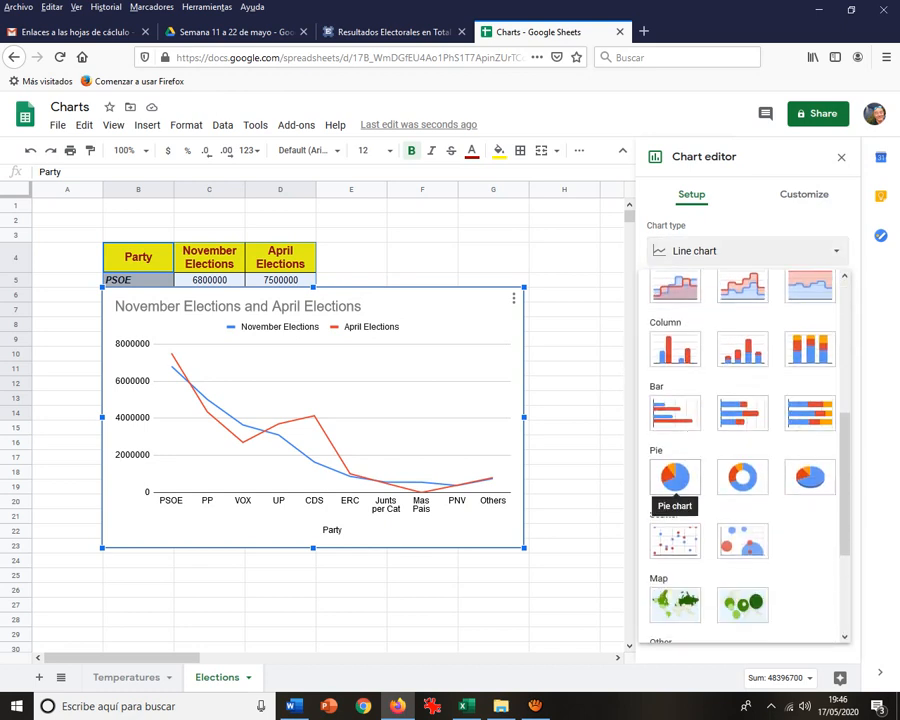
click(675, 477)
drag(450, 325, 545, 396)
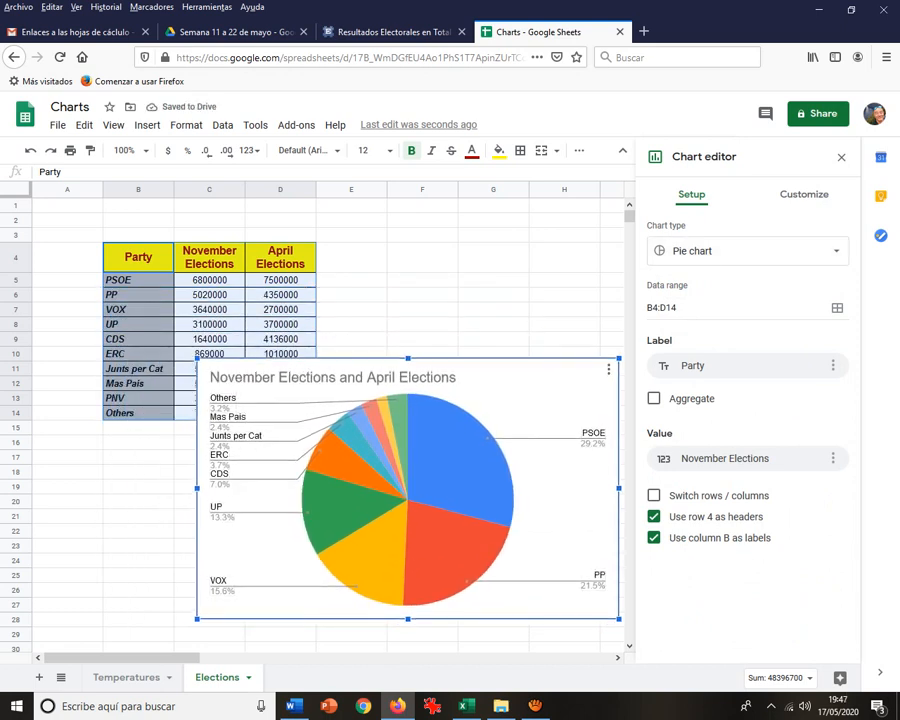
Turn on the 3D style for the elections pie chart.
click(804, 195)
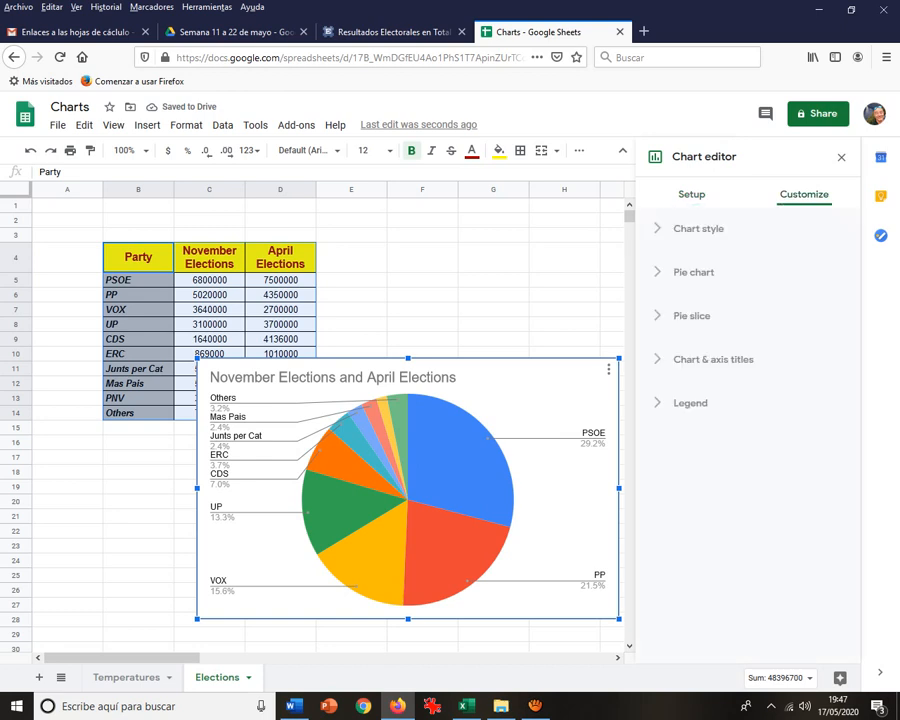
click(698, 228)
click(655, 423)
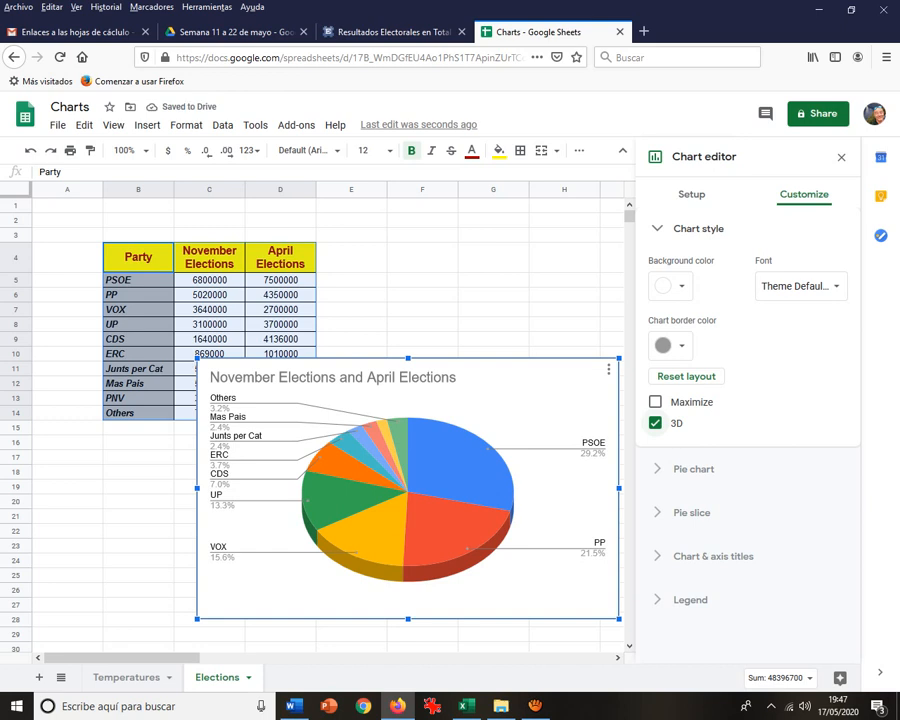
Color the PSOE pie slice red and the PP slice cyan.
click(691, 512)
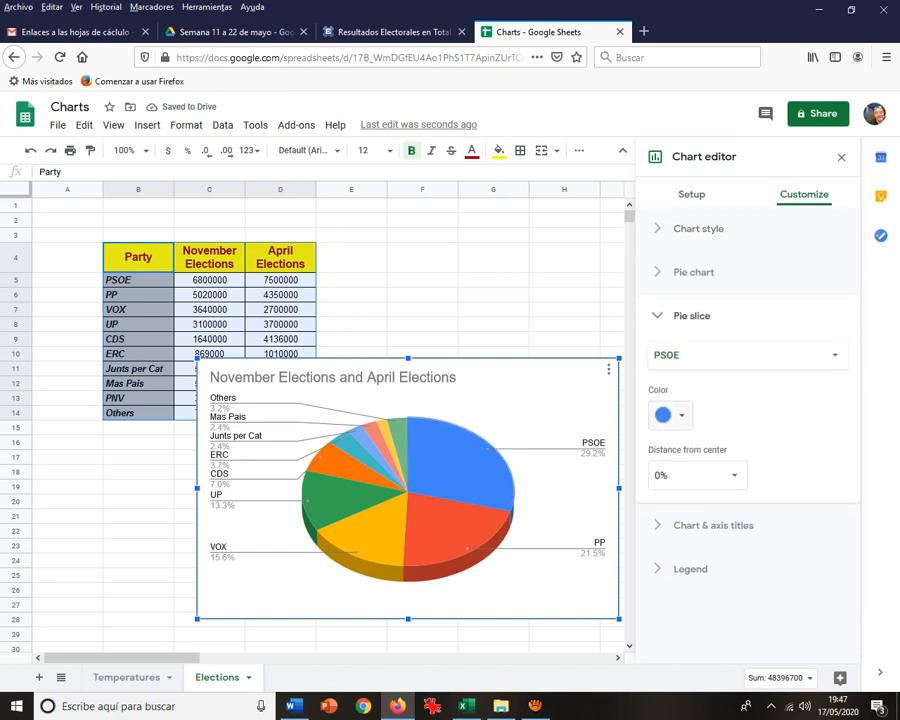
click(670, 415)
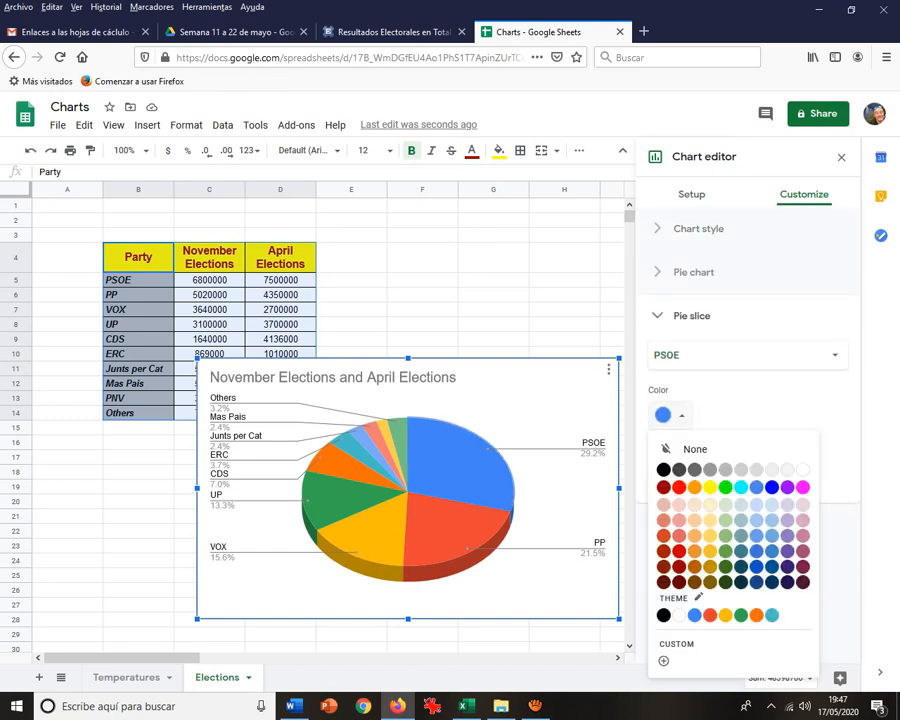
click(679, 487)
click(456, 530)
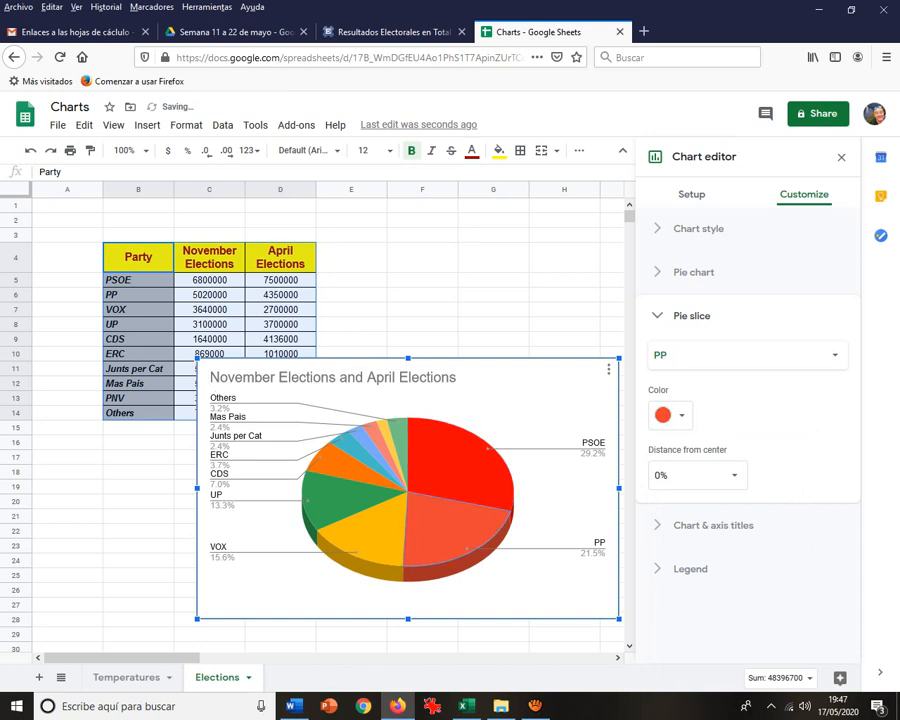
click(670, 415)
click(736, 482)
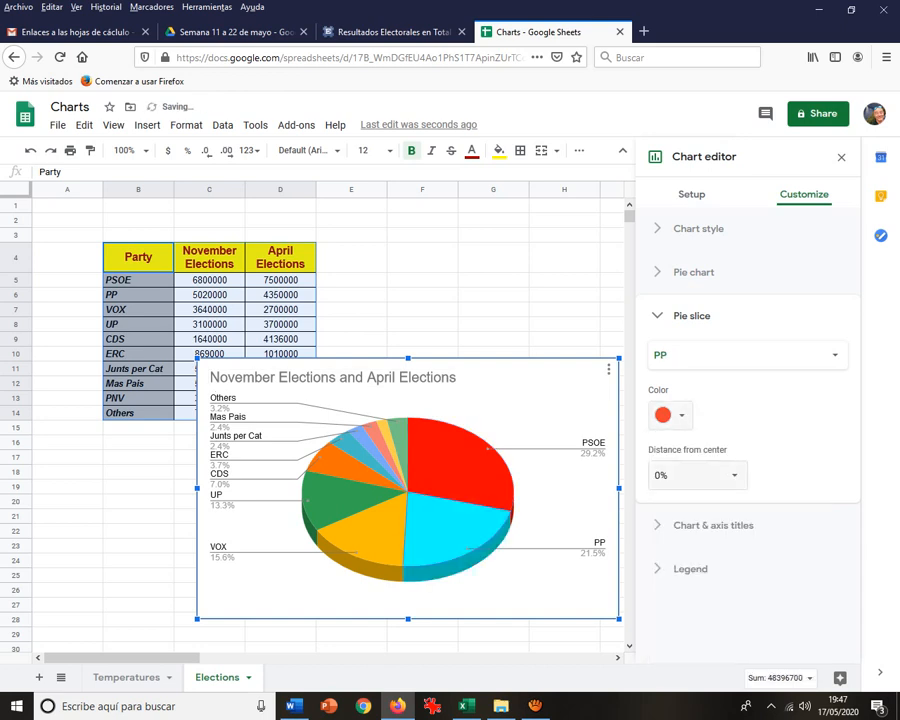
Color the VOX pie slice bright green and the UP slice purple.
click(364, 528)
click(670, 415)
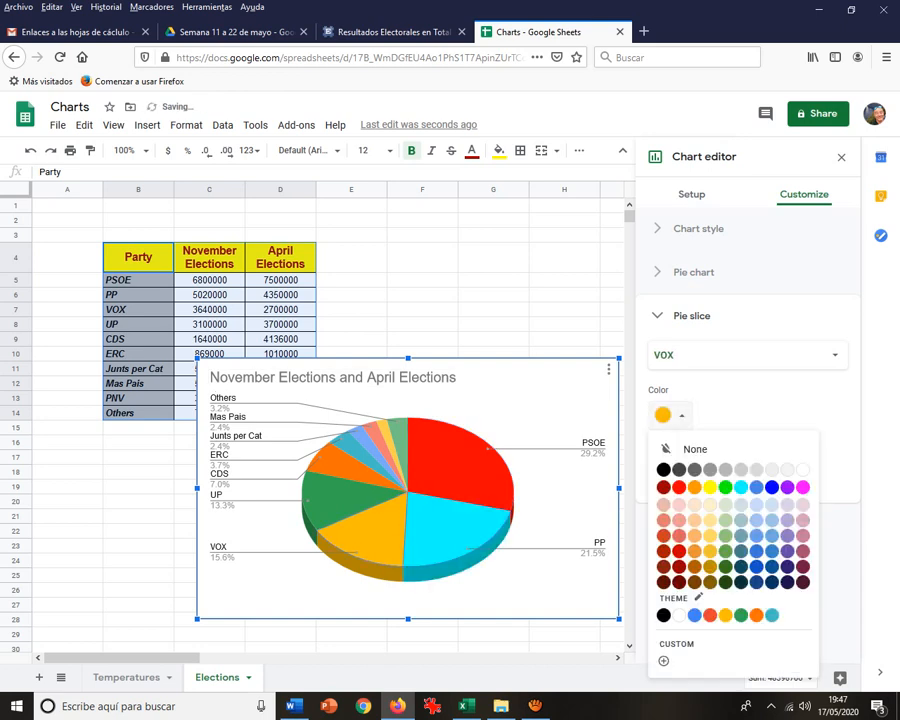
click(725, 487)
click(346, 500)
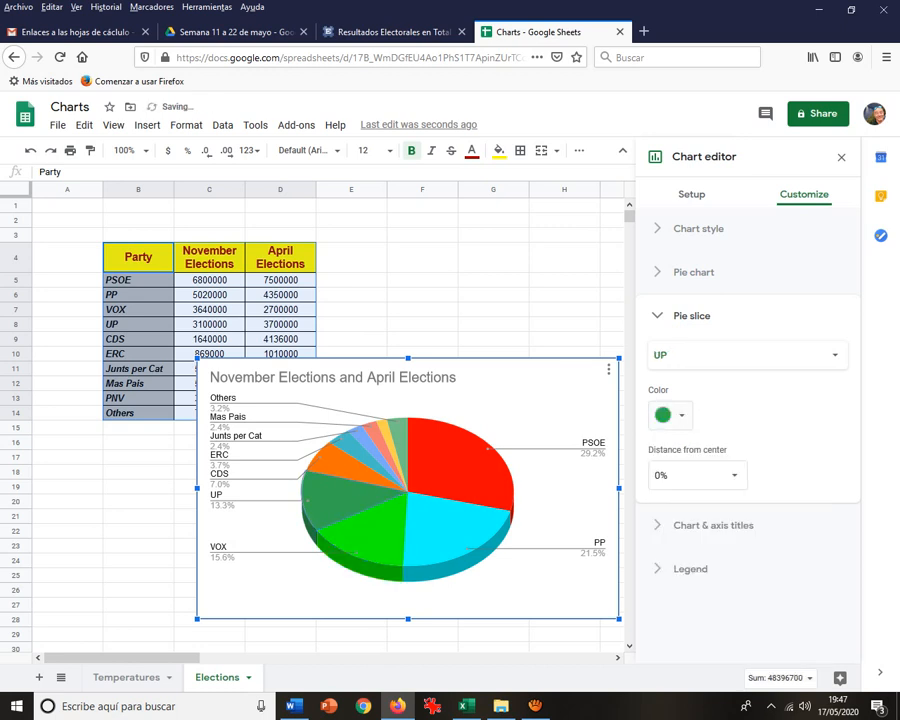
click(670, 415)
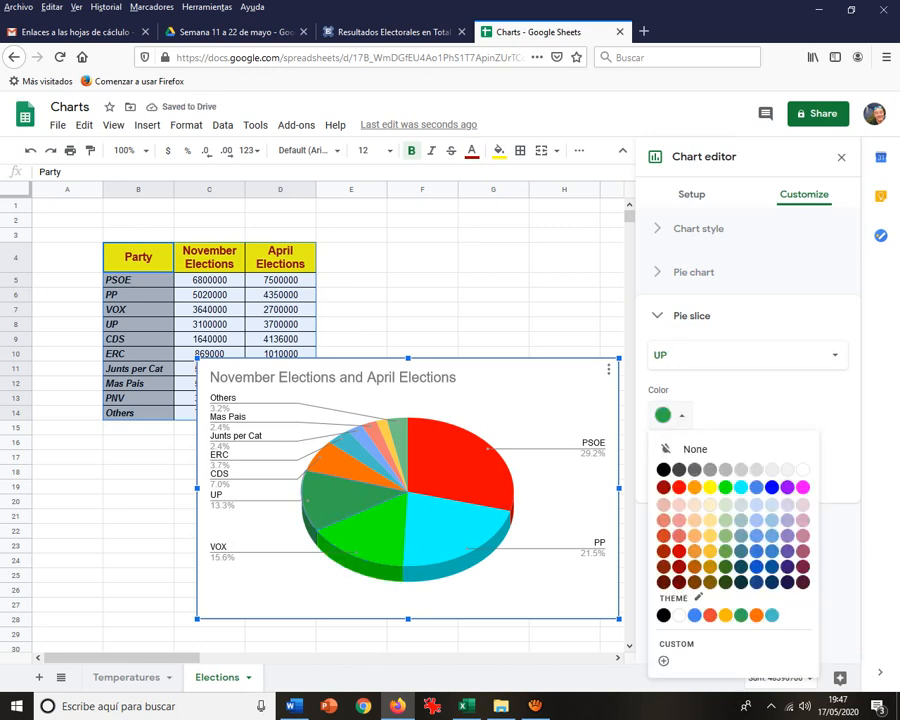
click(787, 487)
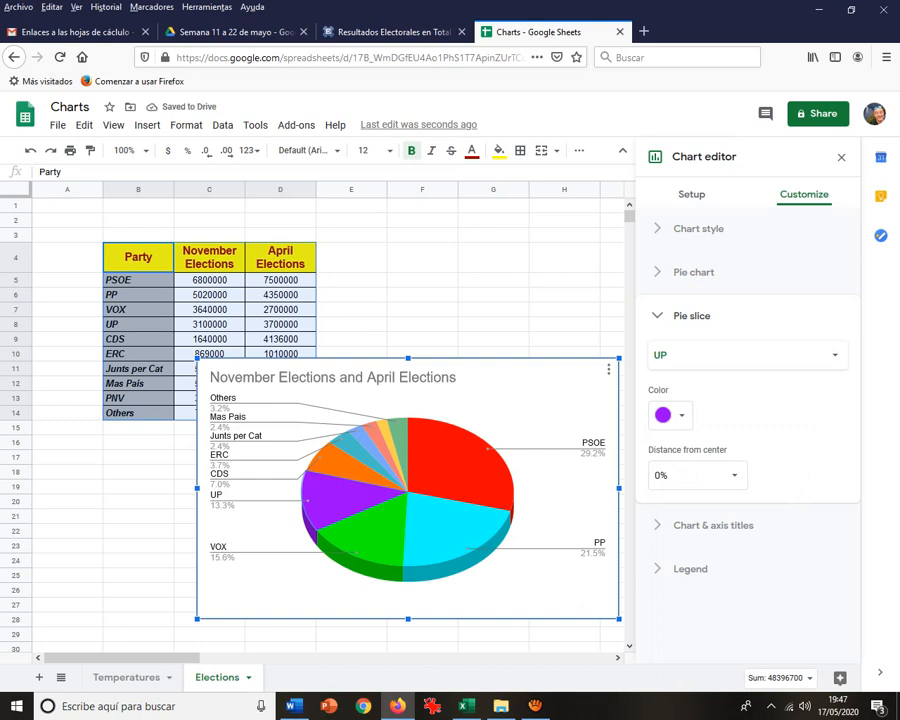
Leave the chart editor and move the pie chart to the empty cells beside the elections table, starting around column F, row 2.
click(713, 525)
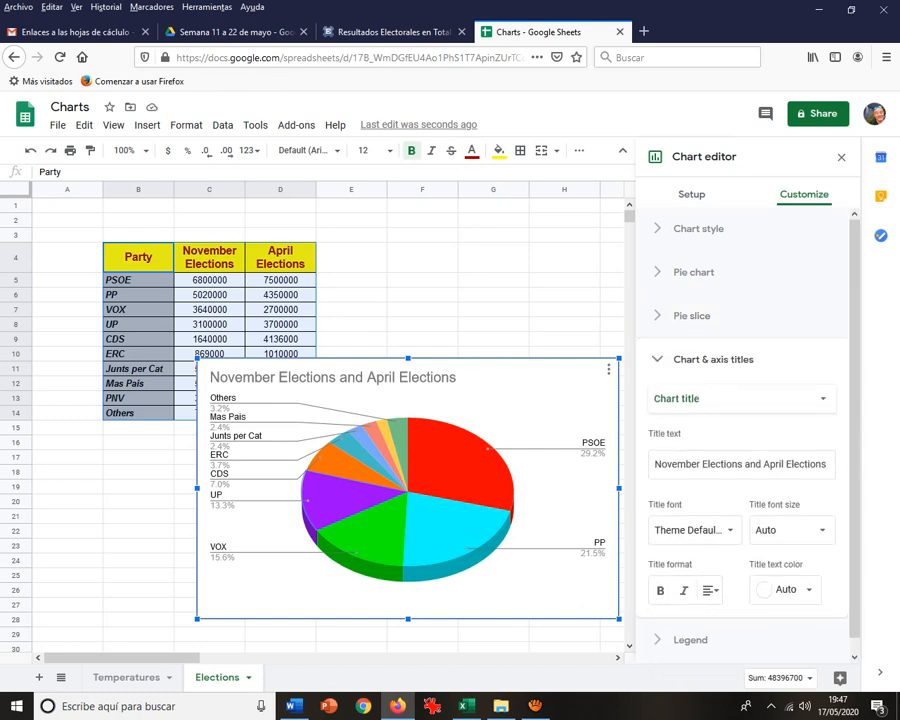
scroll(742, 430, down, 1)
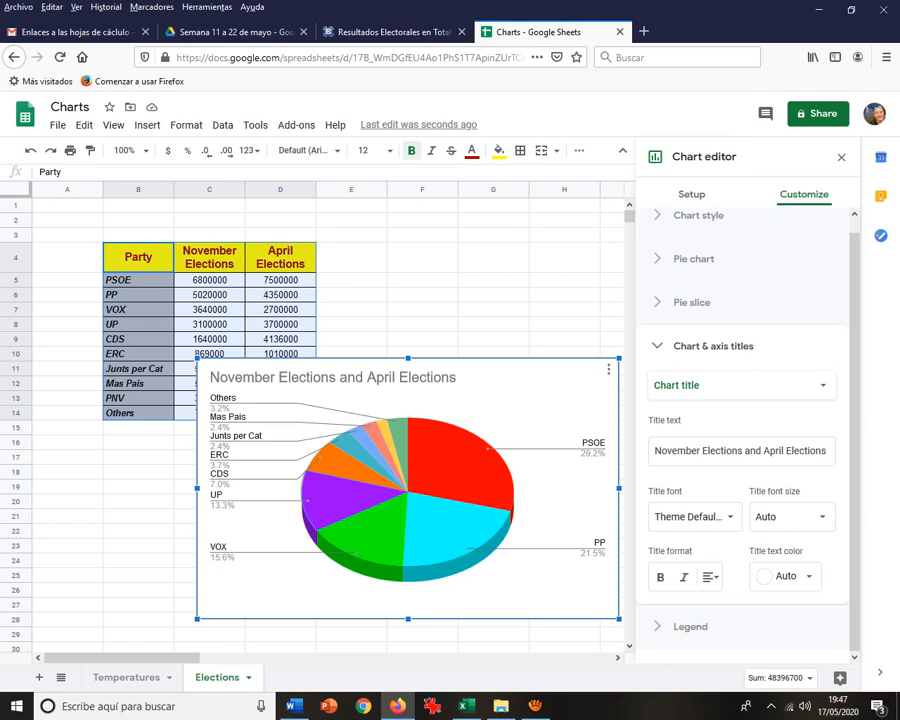
click(127, 678)
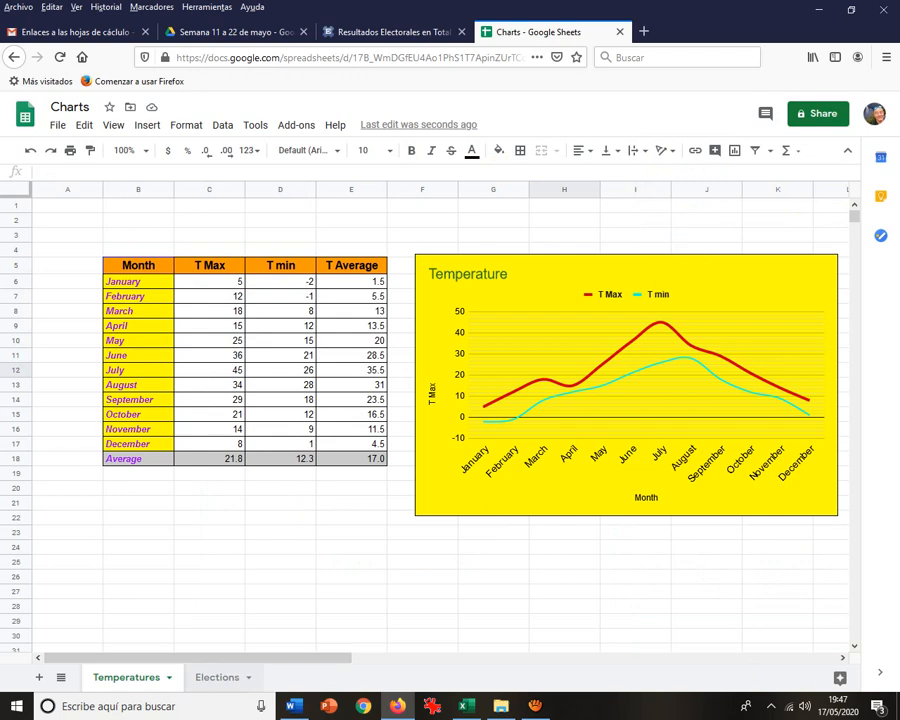
click(217, 678)
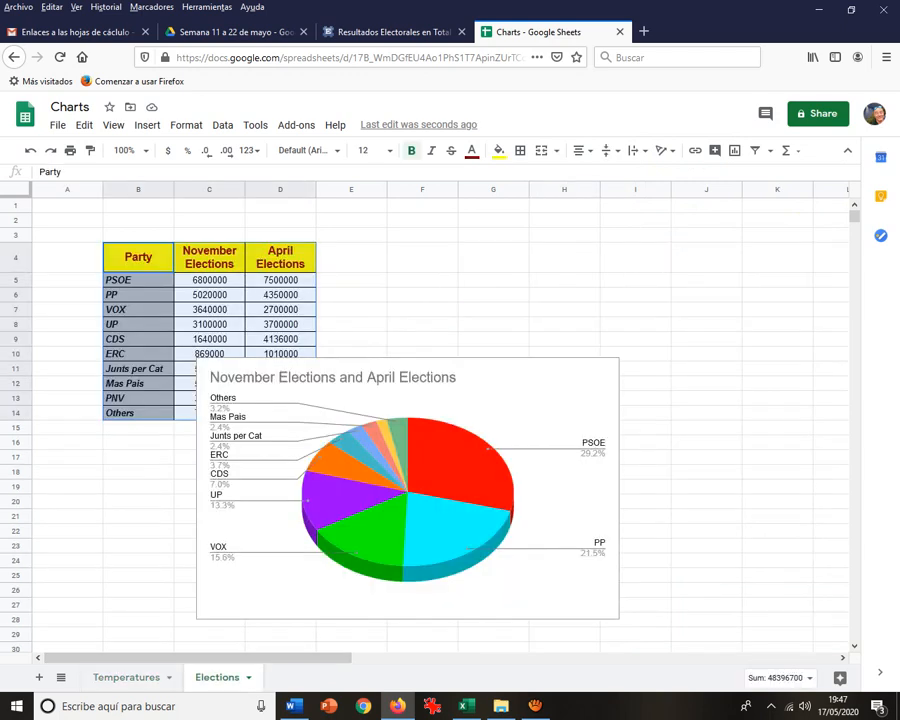
drag(408, 488, 600, 348)
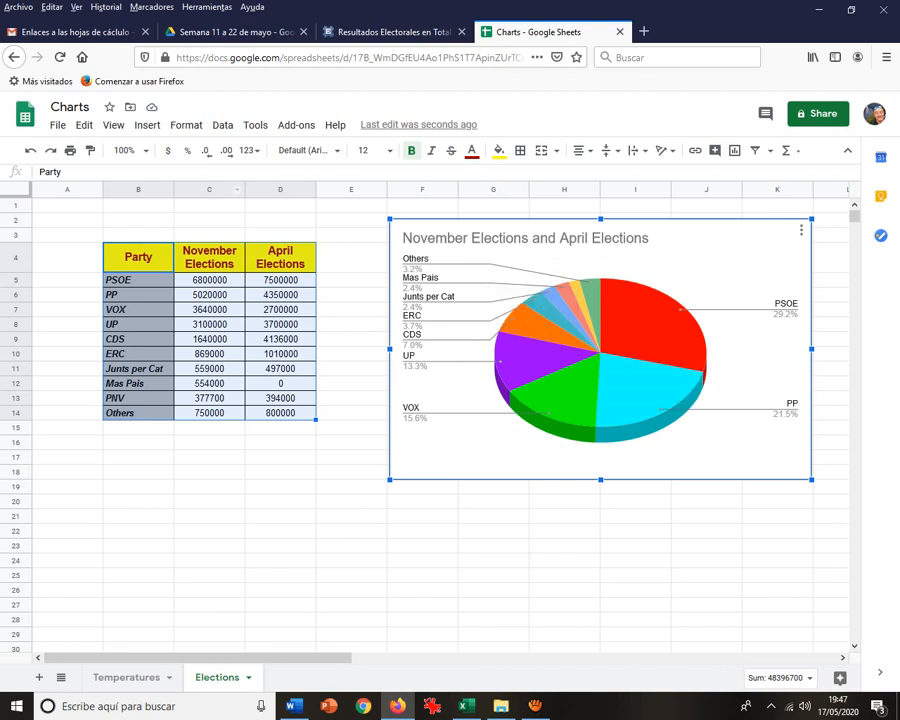
Insert a column chart from B4:D14 comparing both elections, move it down to around row 14 and close the chart editor.
click(280, 220)
drag(138, 257, 280, 412)
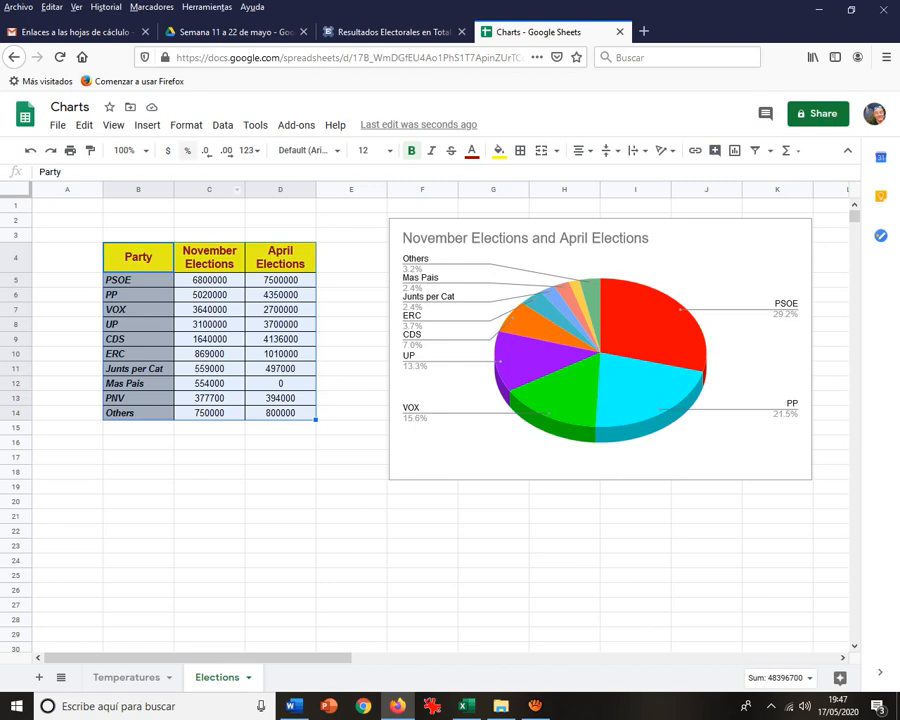
click(147, 125)
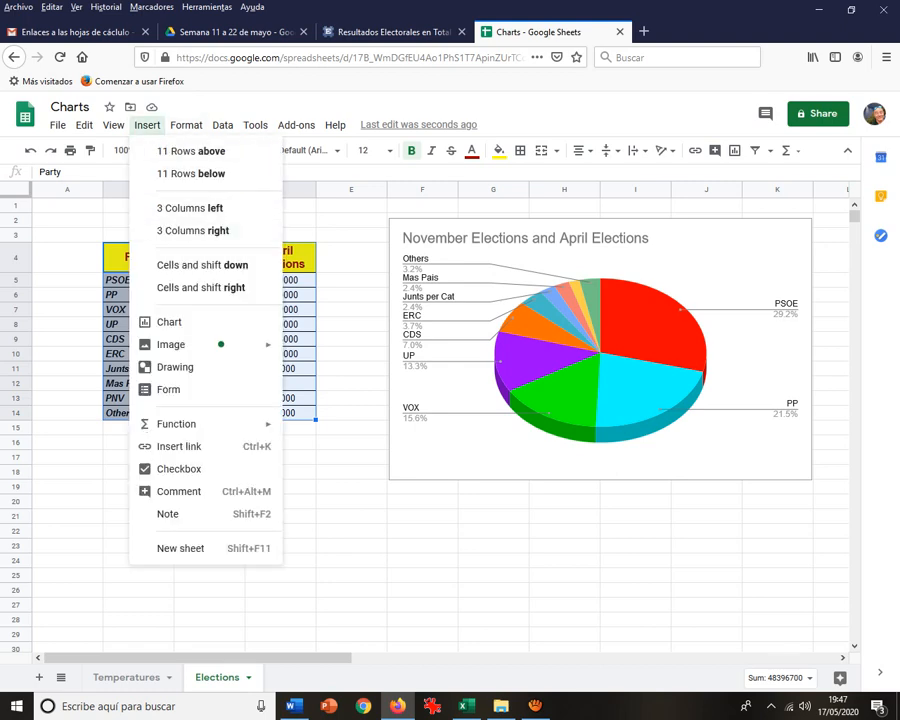
click(169, 322)
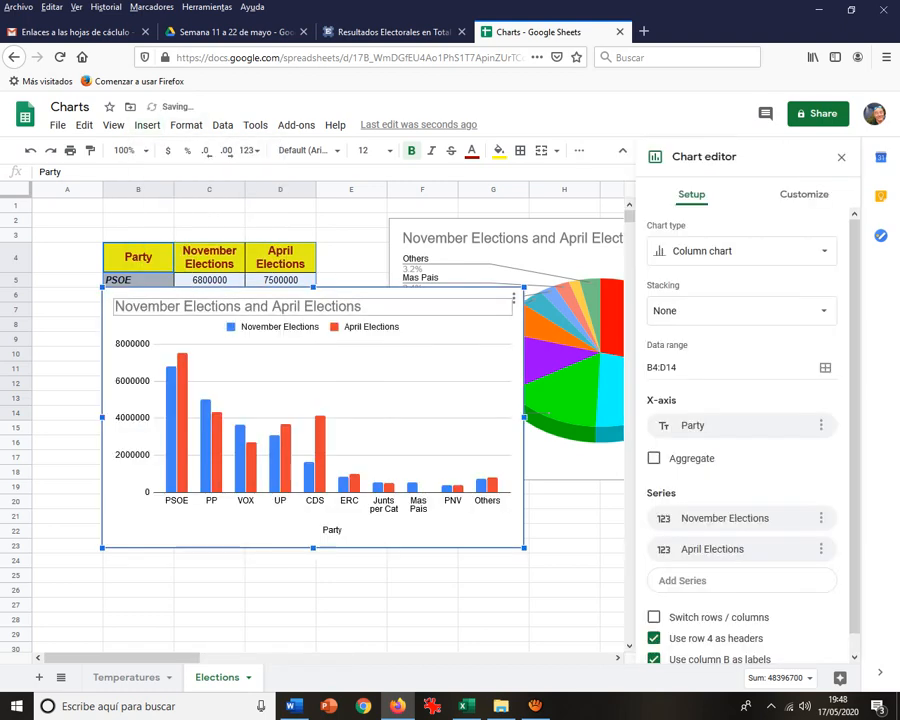
drag(238, 306, 205, 420)
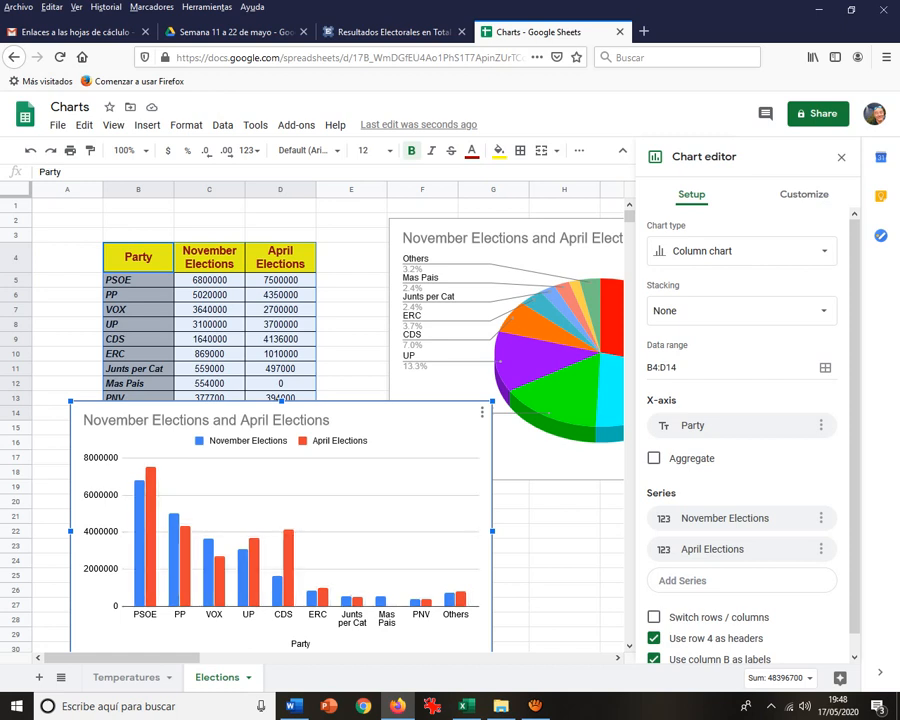
click(841, 157)
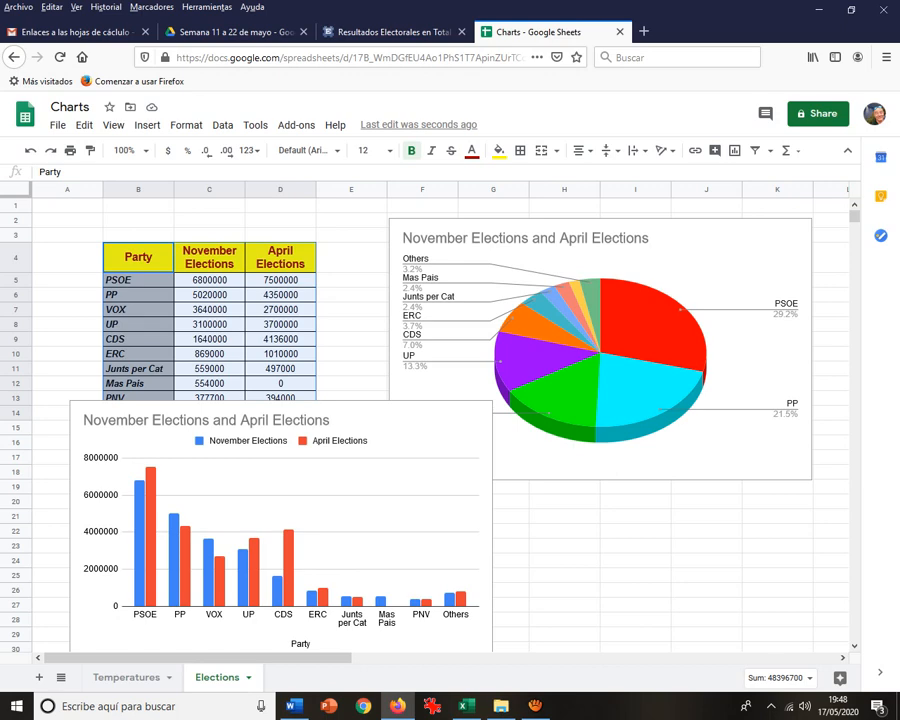
Review the spreadsheet's sharing dialog and its available download formats, leaving both without making changes.
click(818, 113)
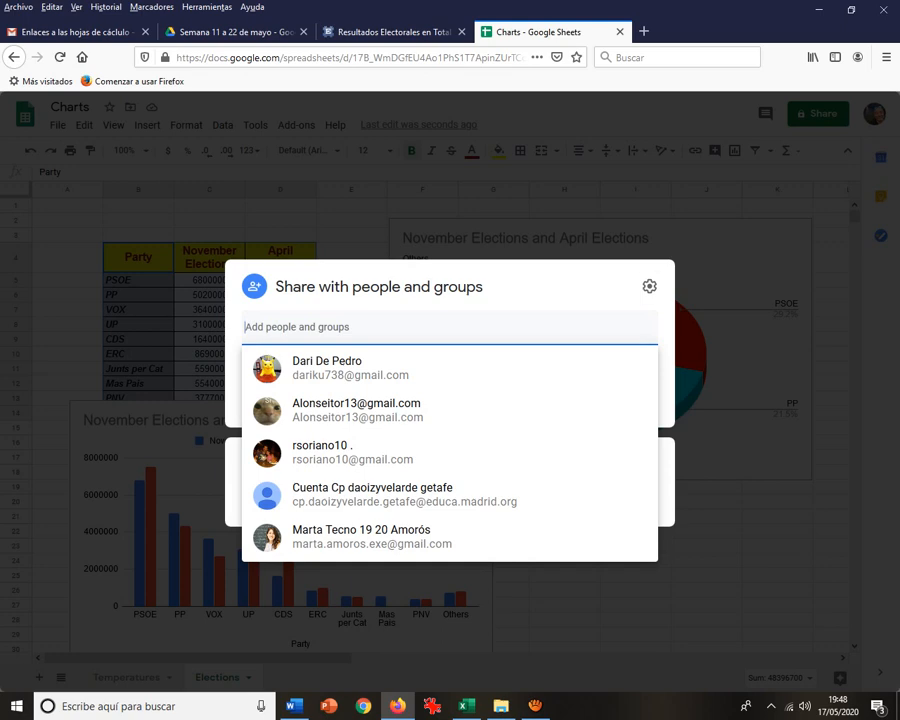
click(570, 288)
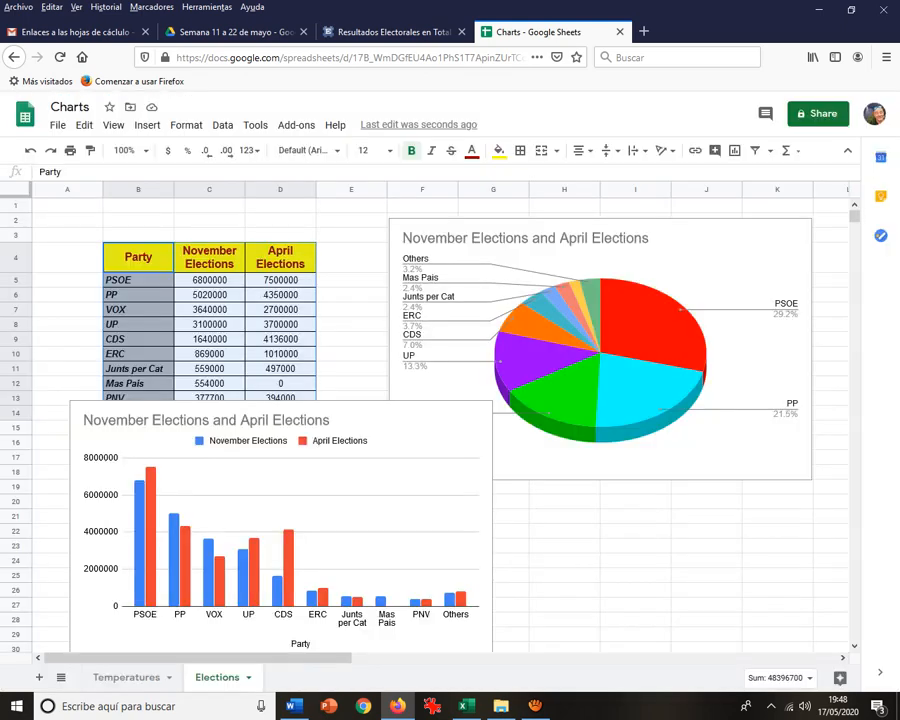
click(58, 125)
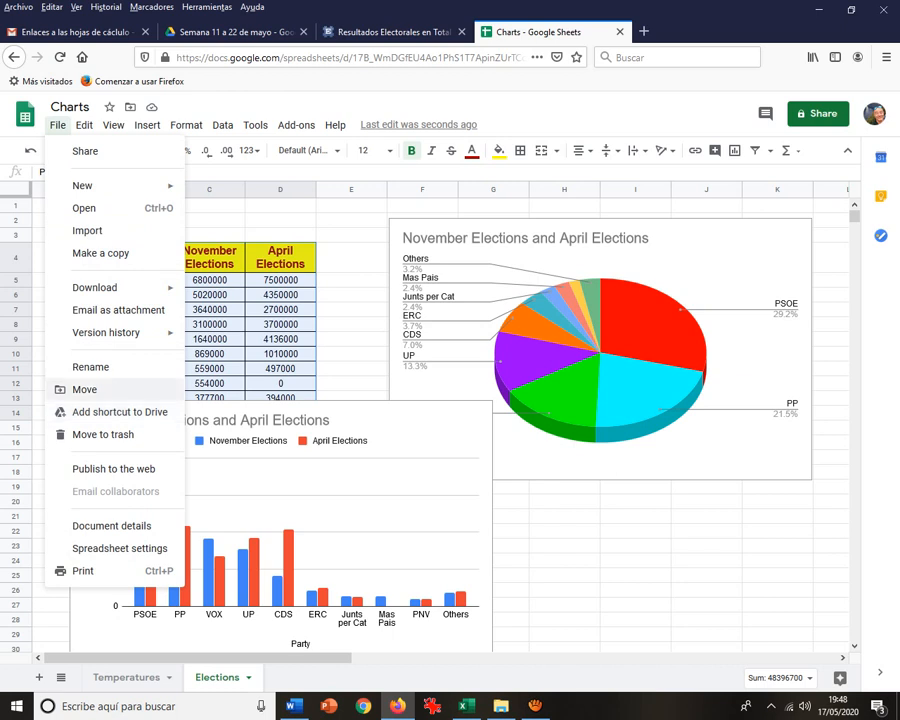
click(351, 280)
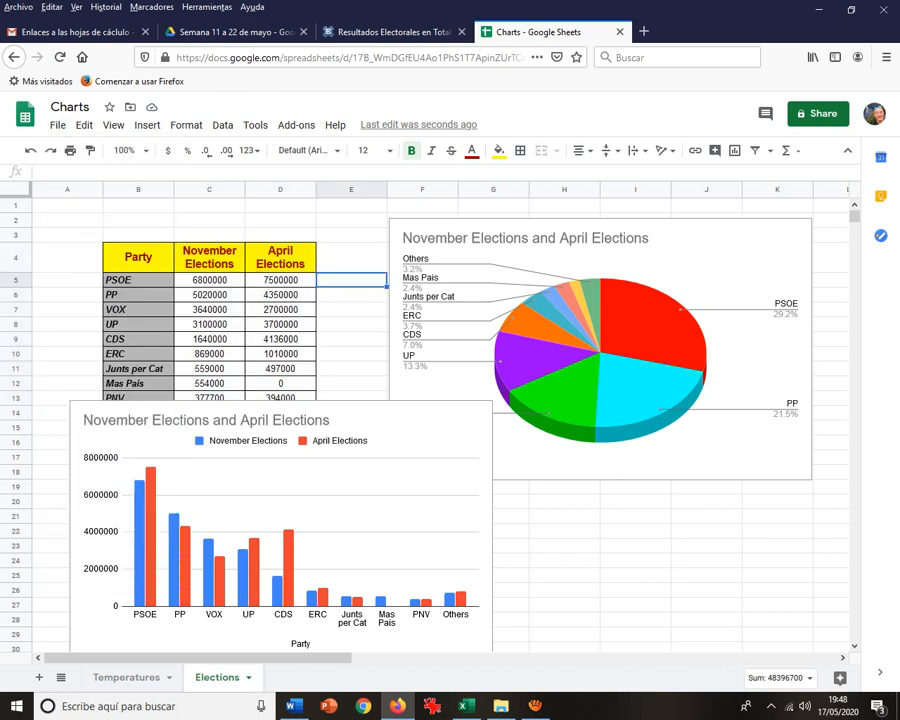
click(58, 125)
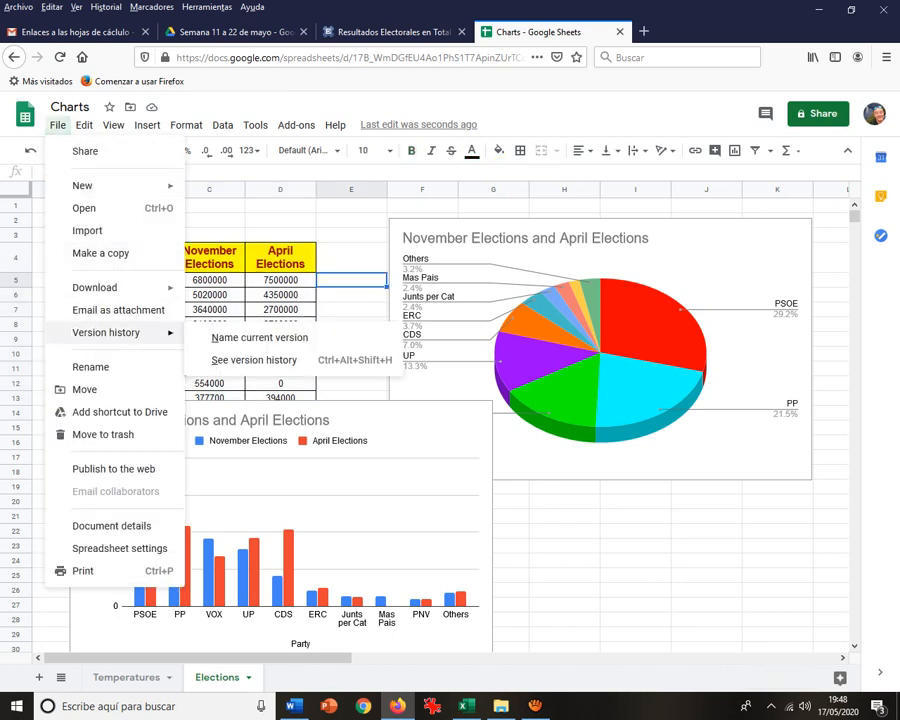
mouse_move(95, 287)
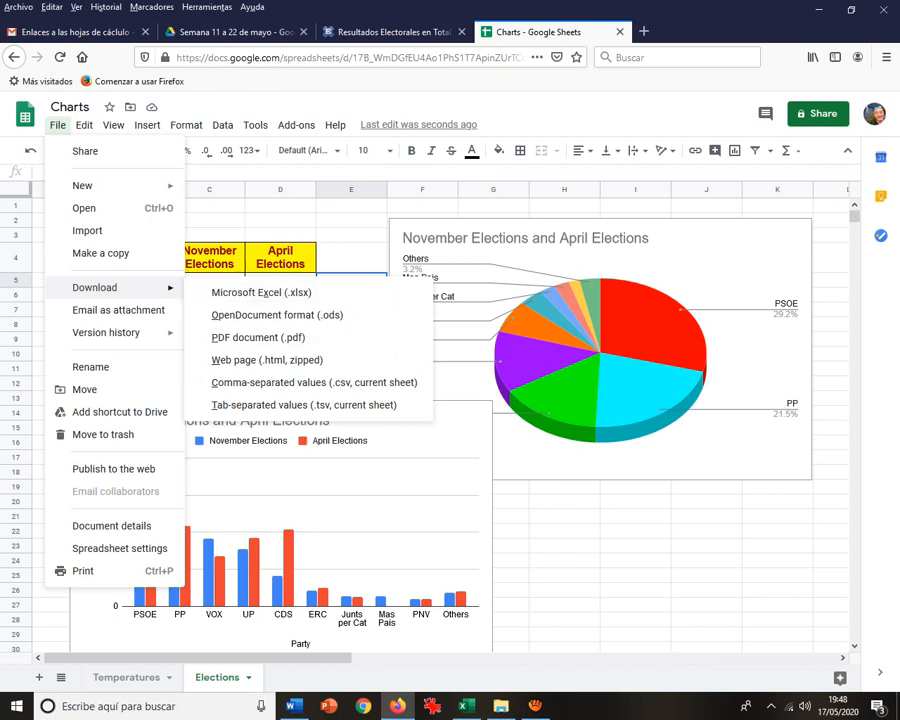
click(635, 531)
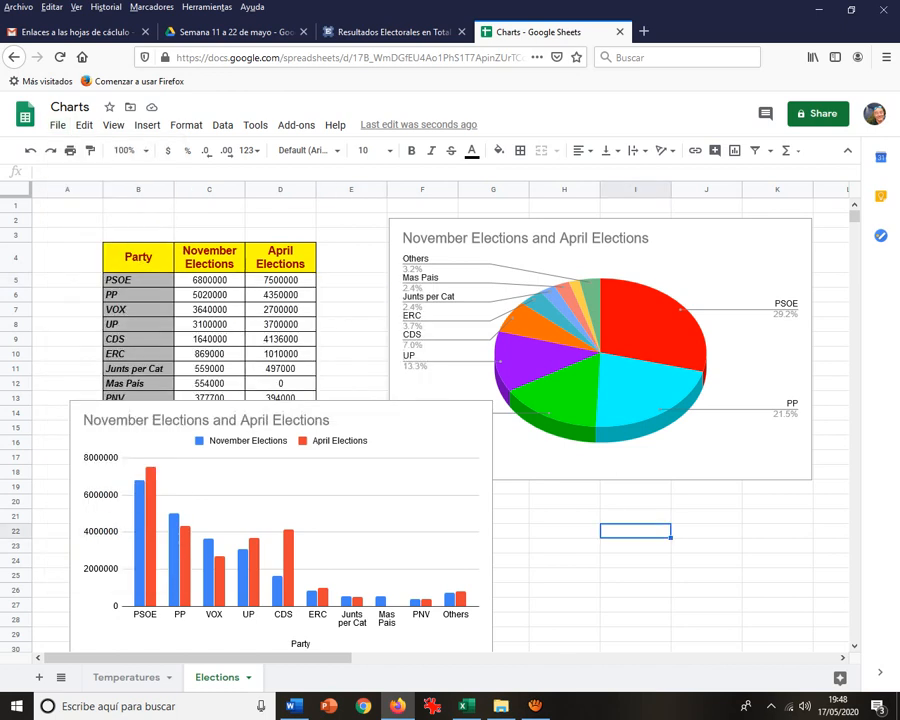